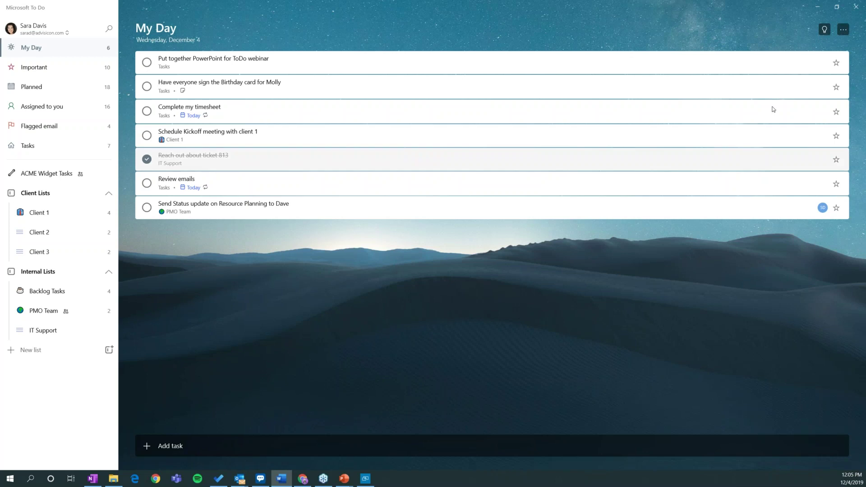
# Step: Show the My Day suggestions and add a task named "Create a new list in ToDo" to My Day
pyautogui.click(824, 31)
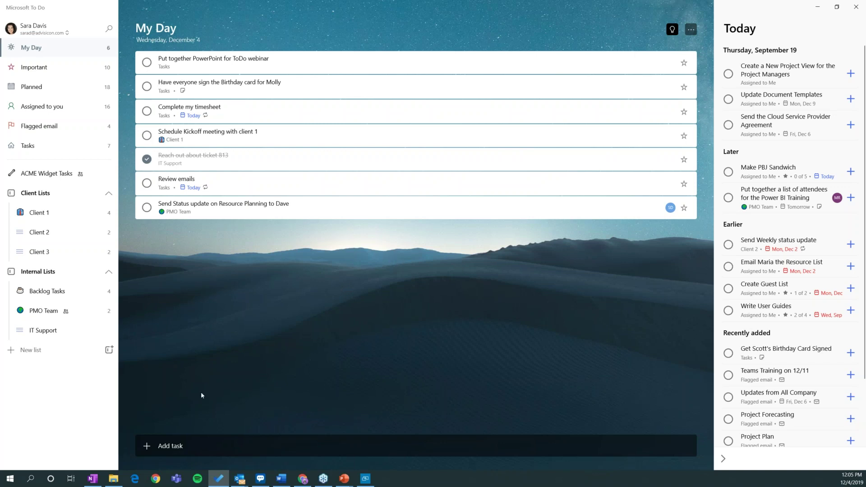
pyautogui.click(546, 446)
pyautogui.write('Create ')
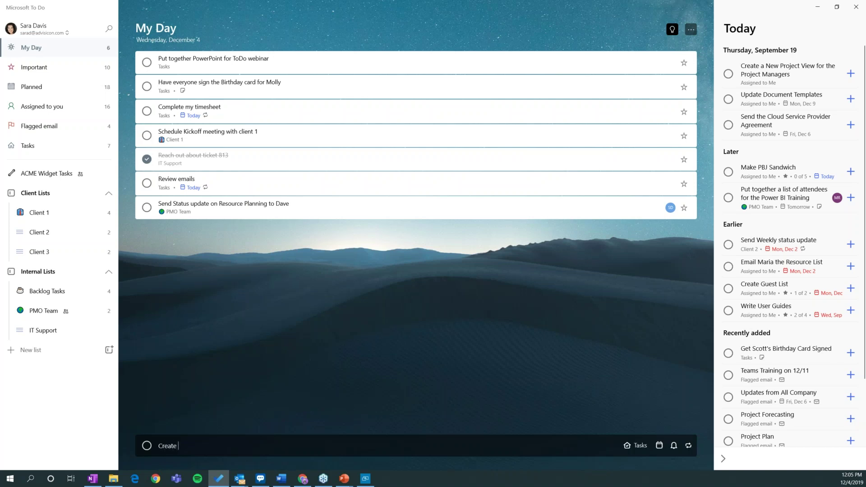
pyautogui.write('a new list in ToDo')
pyautogui.press('Return')
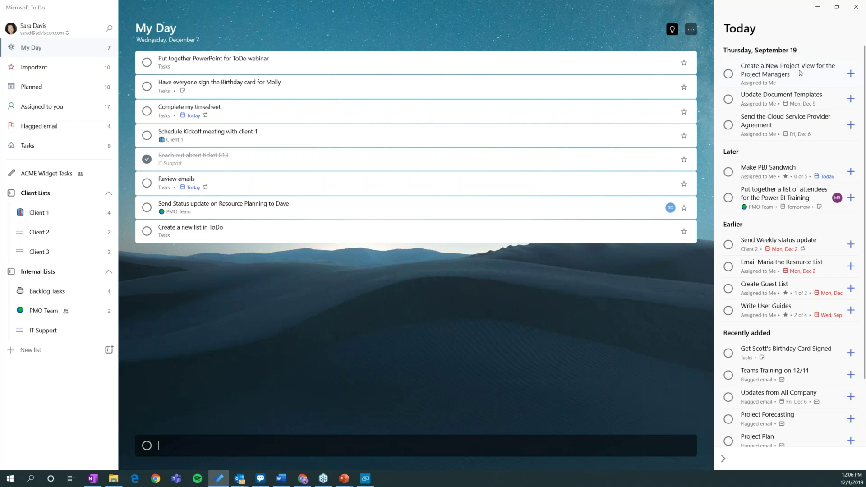
# Step: Add the suggested task "Create a New Project View for the Project Managers" to My Day
pyautogui.click(851, 74)
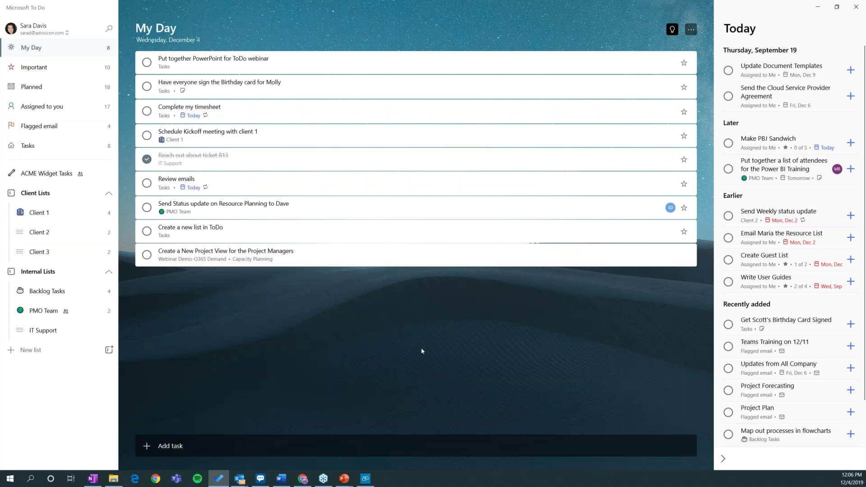
pyautogui.scroll(-2, 803, 161)
pyautogui.scroll(2, 804, 161)
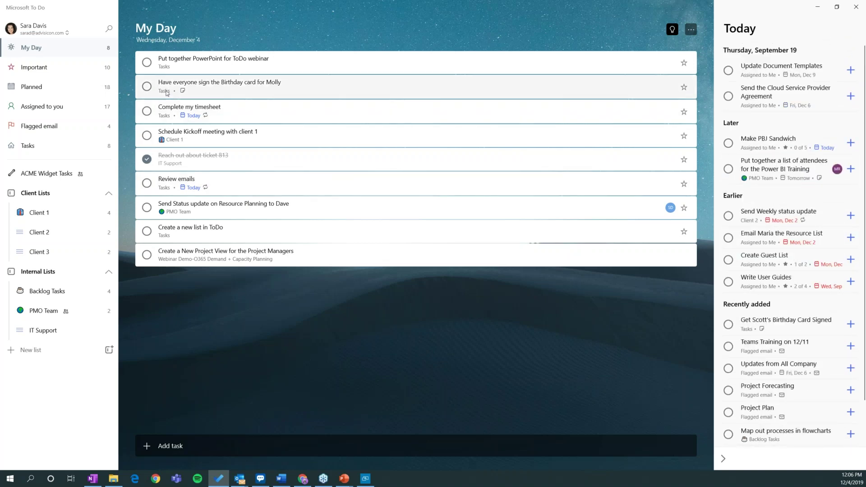
# Step: Compare the Important list with the Planner Best Practices Demo and Webinar Demo-O365 Demand plans in Planner, returning to Microsoft To Do
pyautogui.click(71, 73)
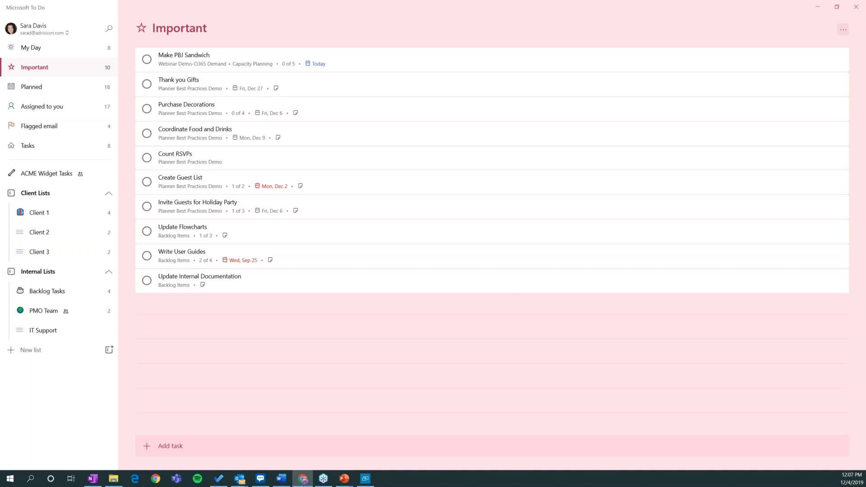
pyautogui.moveTo(510, 293); pyautogui.dragTo(396, 3)
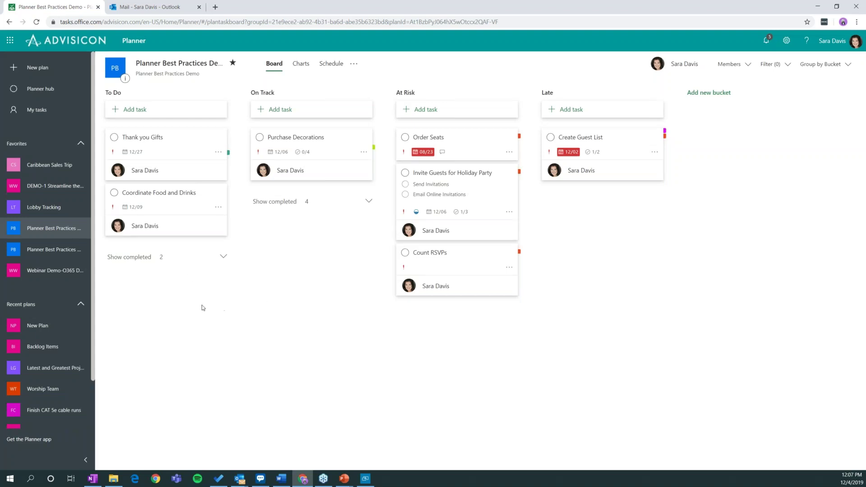
pyautogui.click(67, 272)
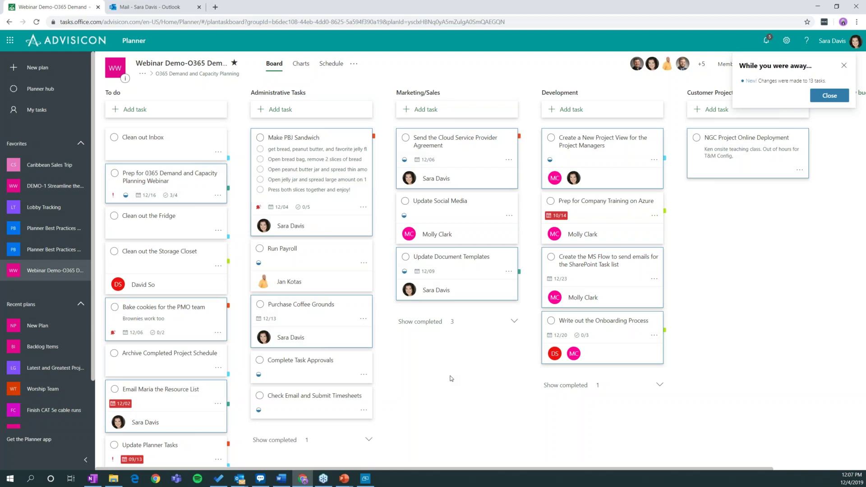
pyautogui.hotkey('alt', 'Tab')
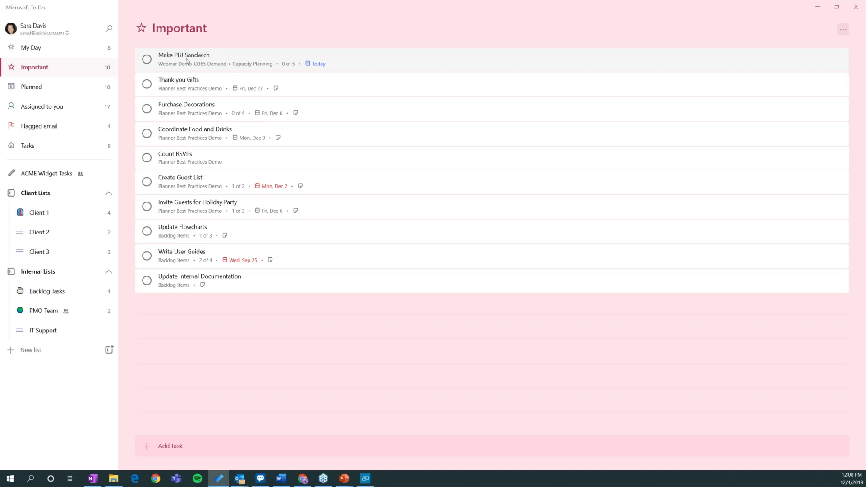
# Step: Examine the Make PBJ Sandwich task's details in Planner and in Microsoft To Do
pyautogui.click(259, 64)
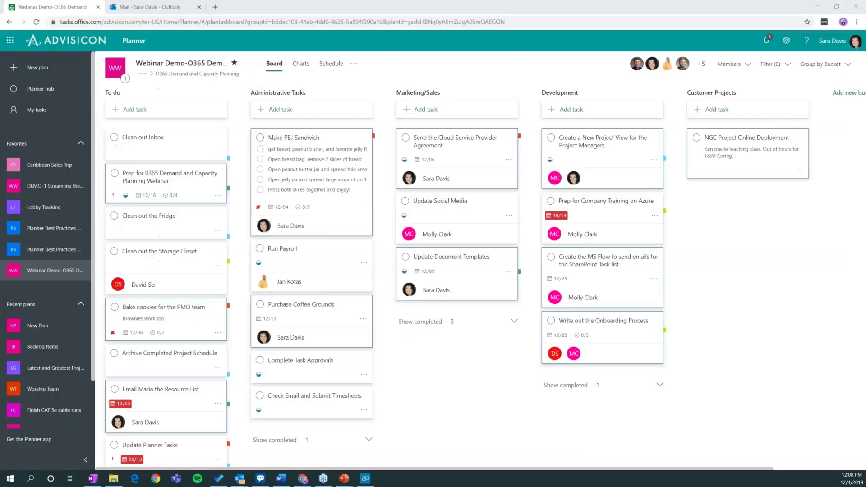
pyautogui.click(319, 140)
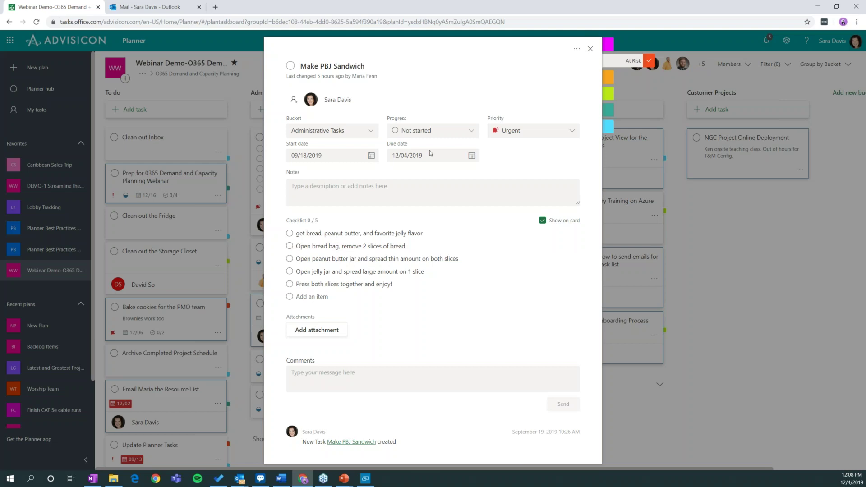
pyautogui.click(219, 479)
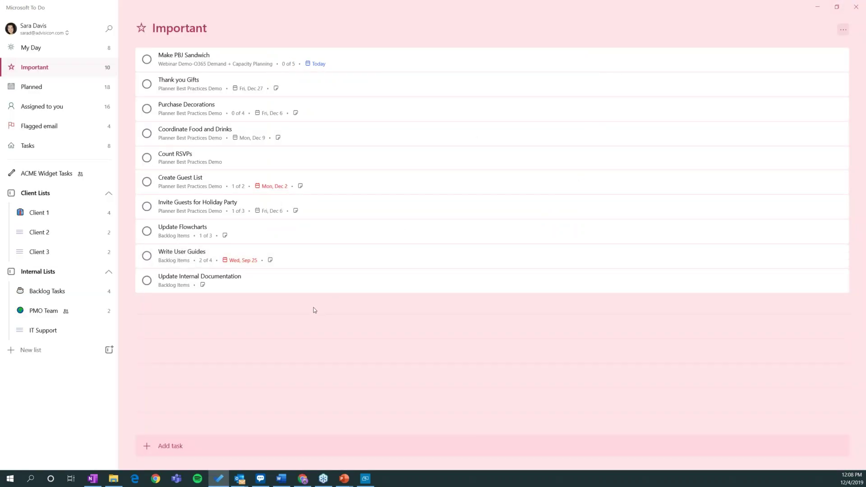
pyautogui.click(235, 62)
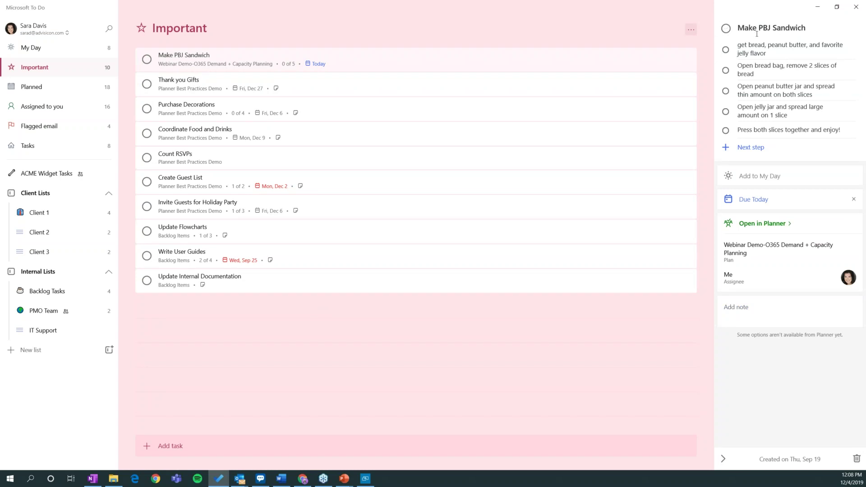
# Step: Mark the Make PBJ Sandwich task complete and revert it to incomplete
pyautogui.click(726, 30)
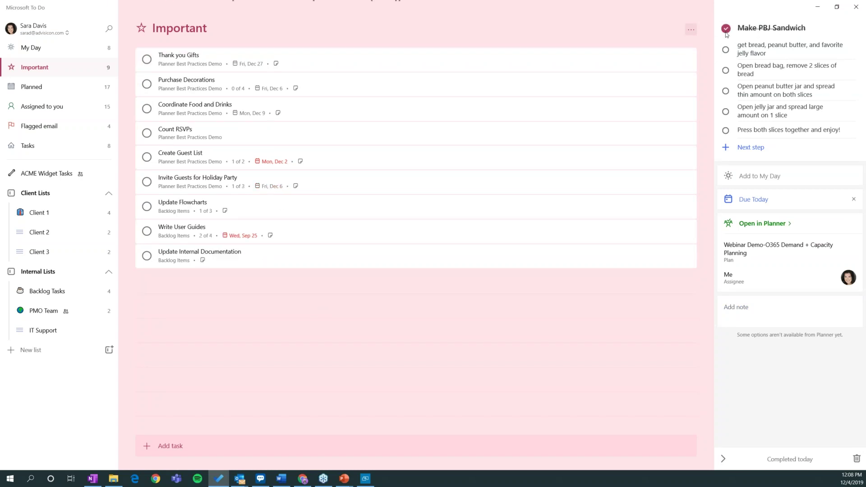
pyautogui.click(727, 31)
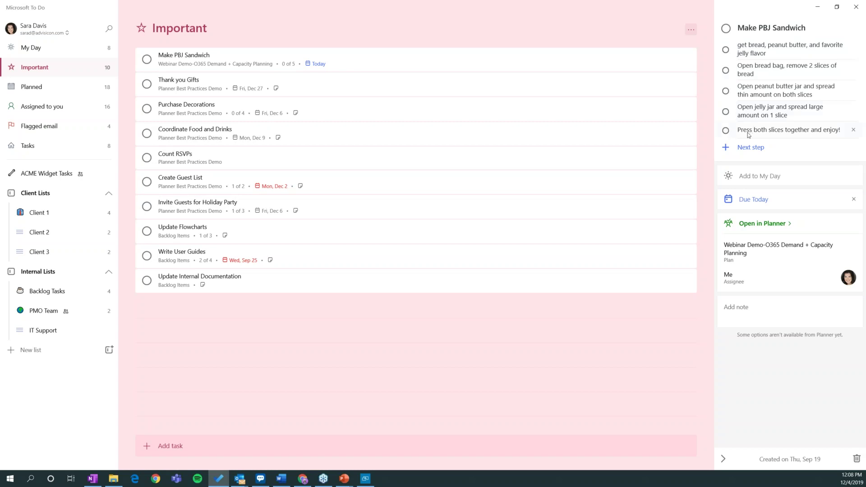
# Step: Check off all five checklist steps of the Make PBJ Sandwich task
pyautogui.click(726, 50)
pyautogui.click(726, 72)
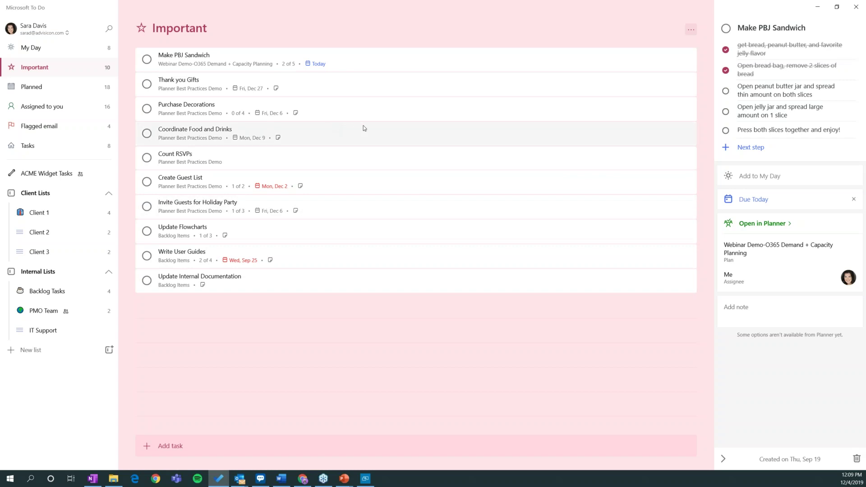
pyautogui.click(524, 130)
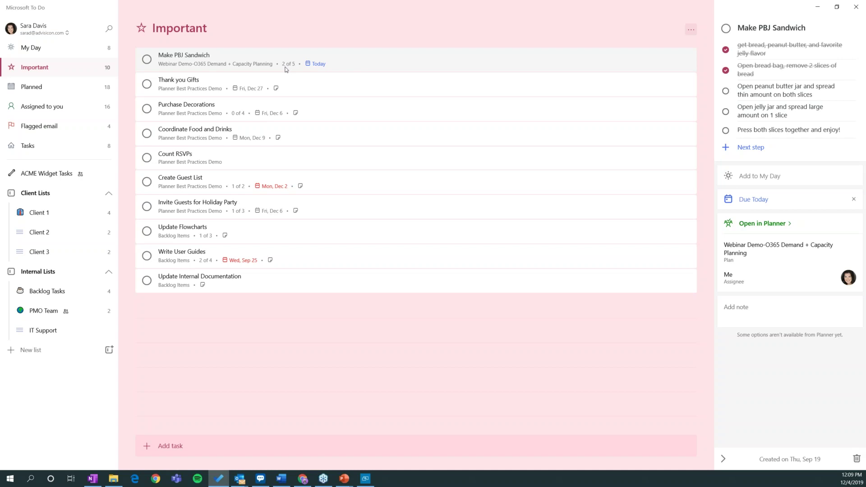
pyautogui.click(726, 91)
pyautogui.click(725, 112)
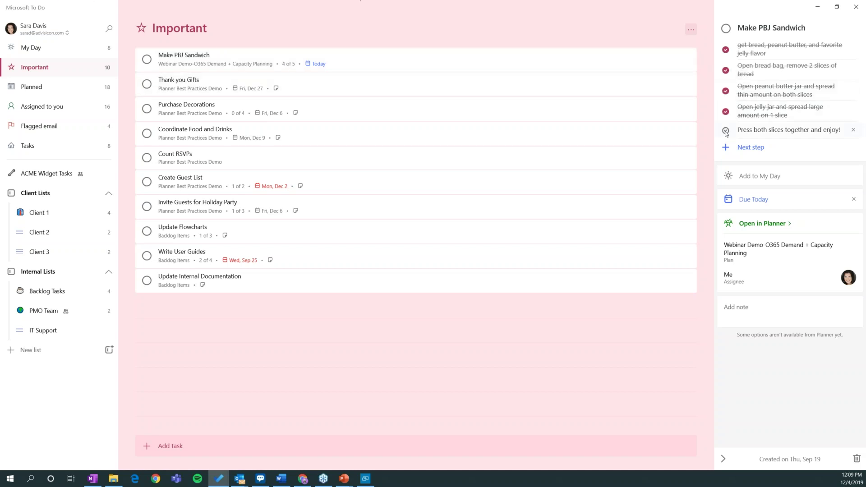
pyautogui.click(725, 130)
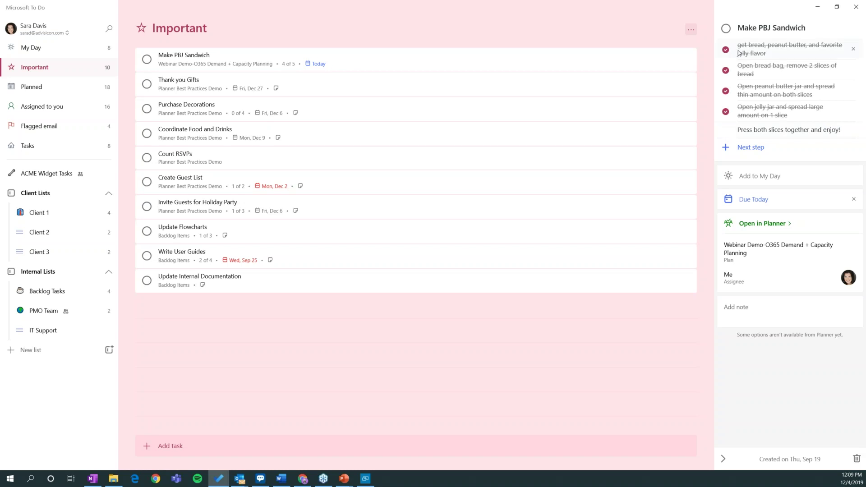
# Step: Mark the whole Make PBJ Sandwich task as complete
pyautogui.click(726, 30)
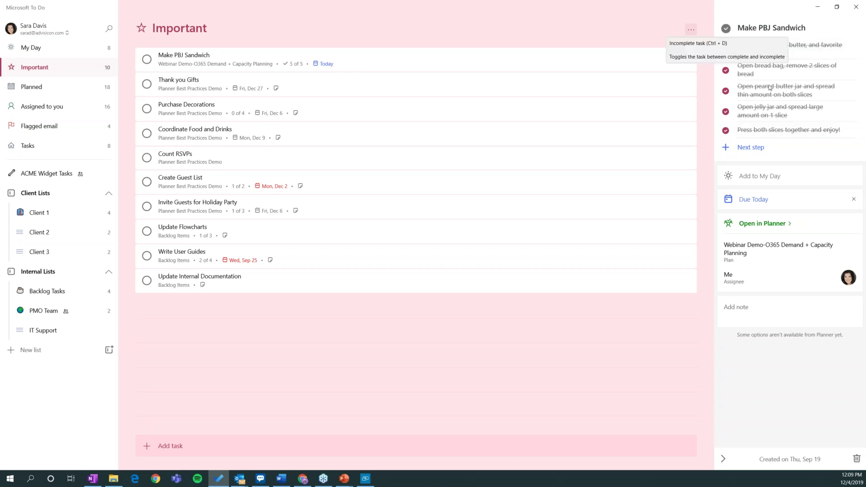
pyautogui.click(726, 29)
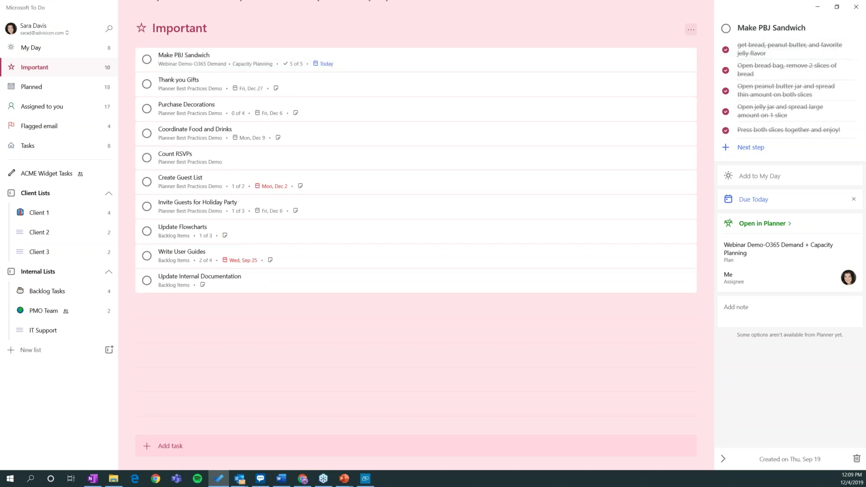
pyautogui.click(726, 28)
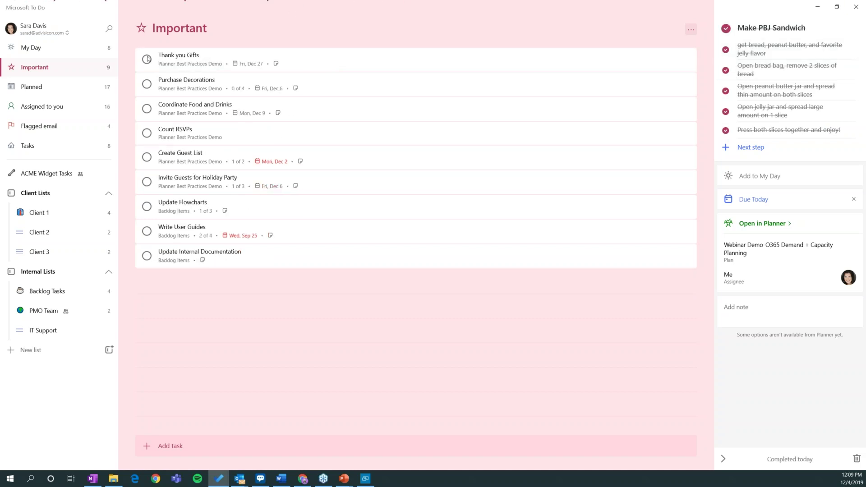
# Step: In the Planned list, set the due date of Invite Guests for Holiday Party to December 9, 2019
pyautogui.click(73, 92)
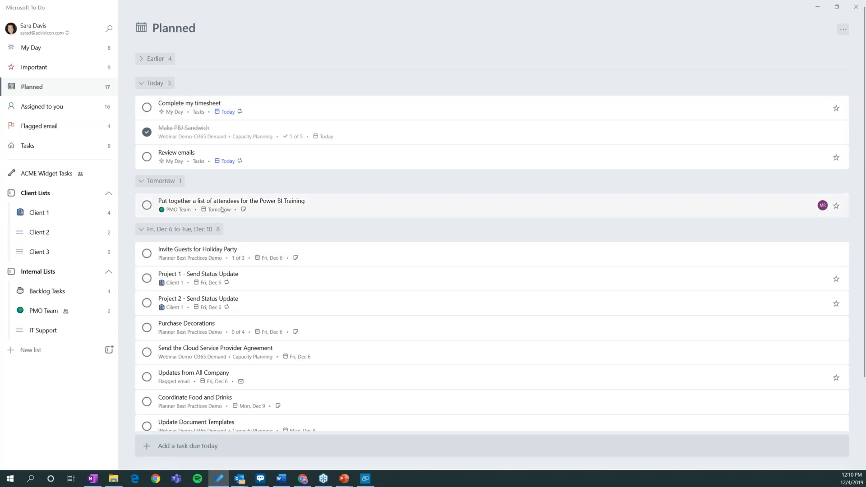
pyautogui.scroll(-3, 269, 308)
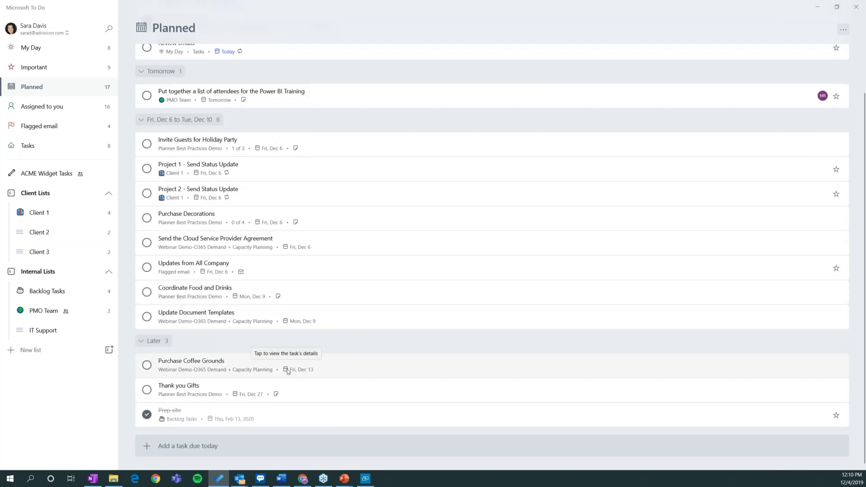
pyautogui.scroll(3, 288, 372)
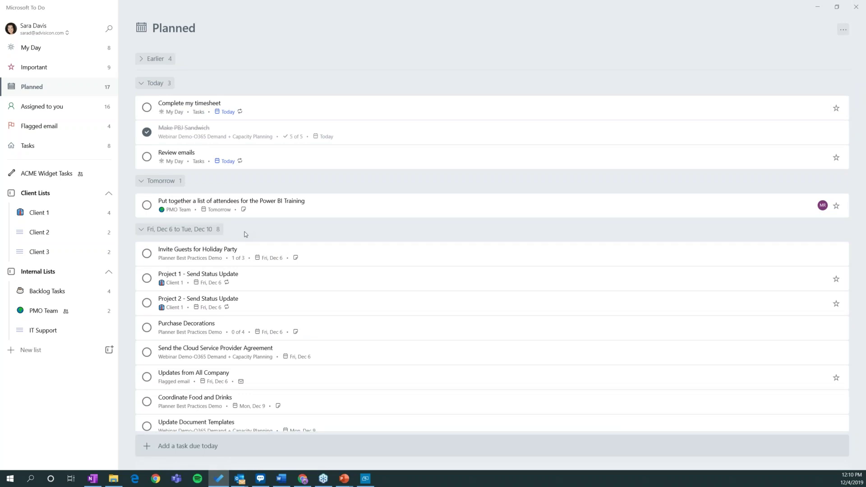
pyautogui.click(216, 252)
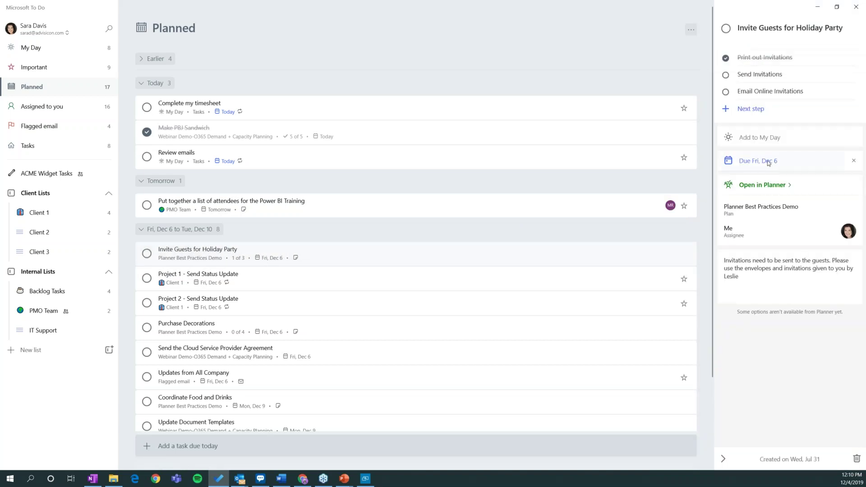
pyautogui.click(773, 168)
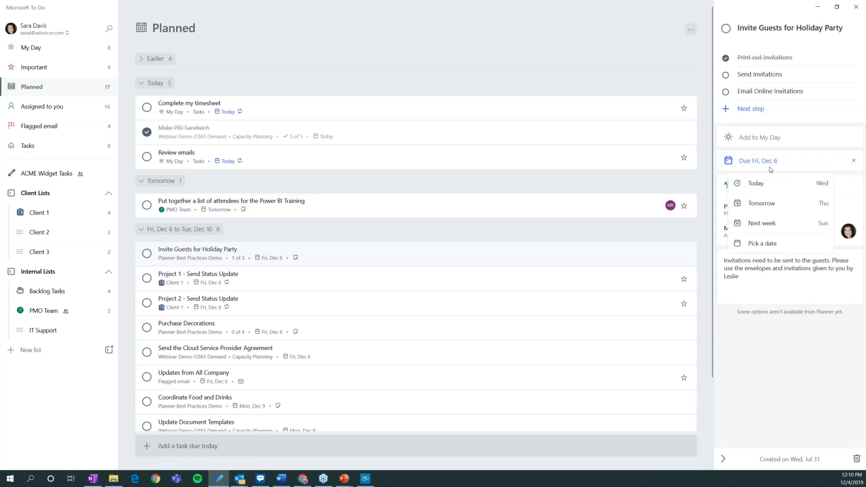
pyautogui.click(769, 244)
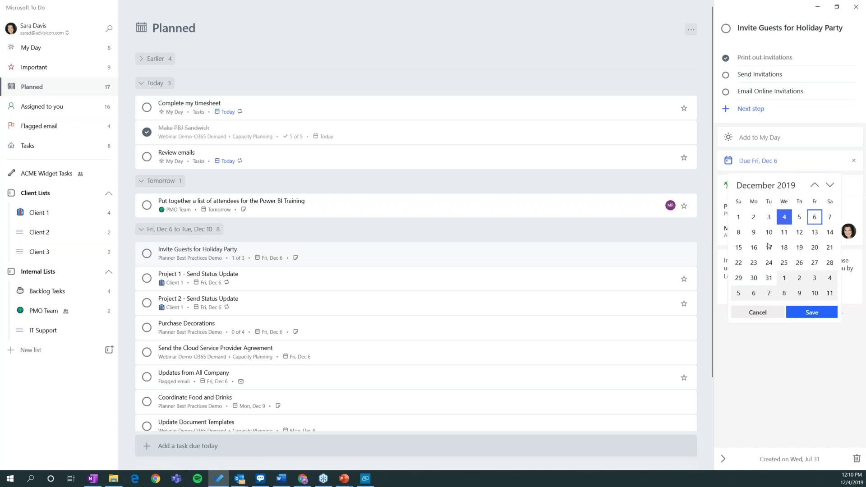
pyautogui.click(754, 232)
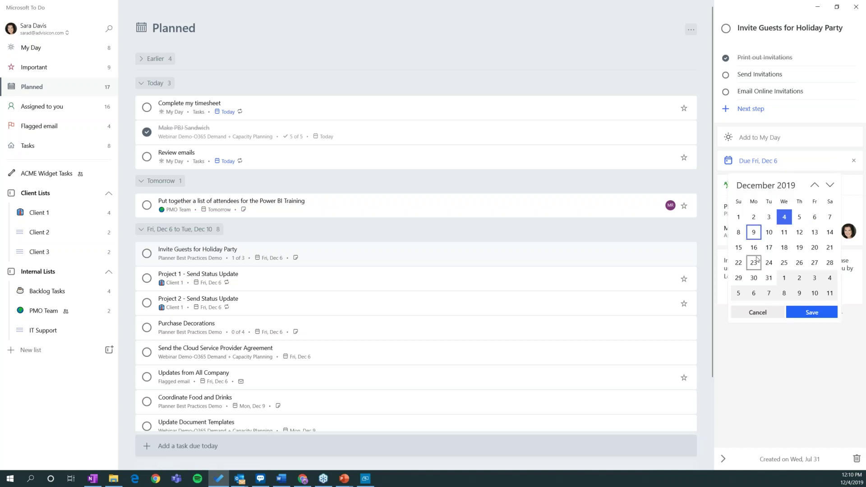
pyautogui.click(814, 312)
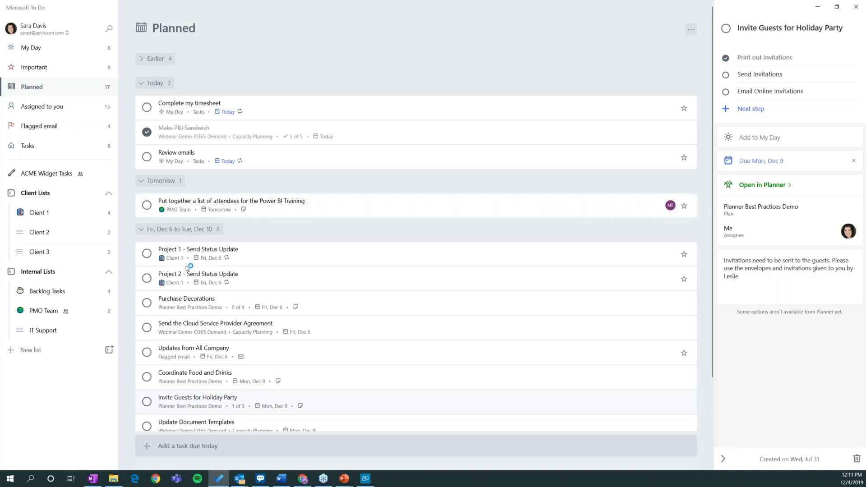
# Step: Compare the detail options of the Purchase Decorations task with those of Complete my timesheet
pyautogui.click(190, 304)
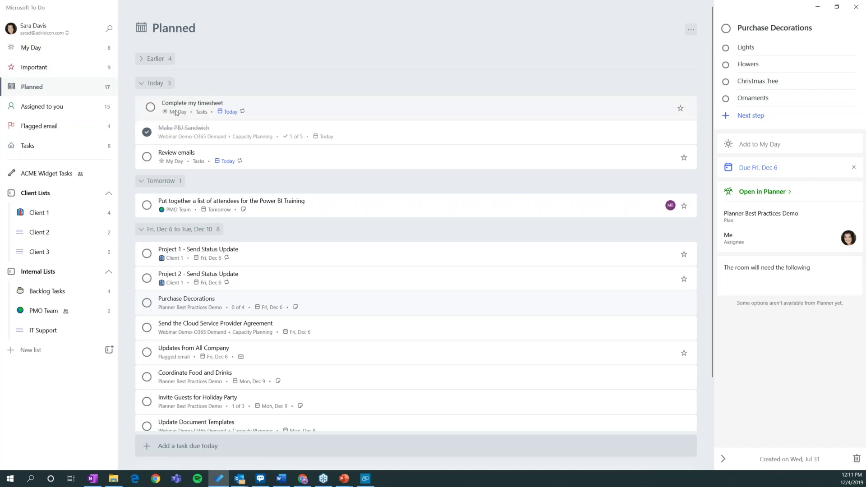
pyautogui.click(292, 113)
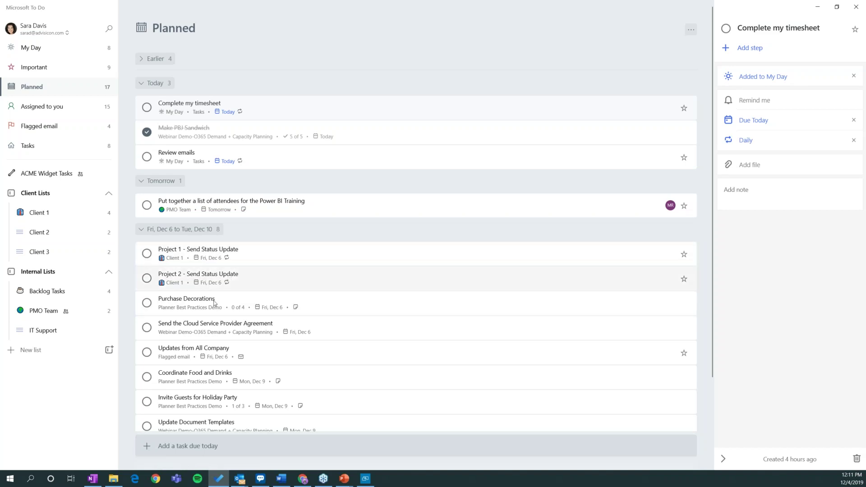
# Step: Remove the Purchase Decorations task's due date and set it to today instead
pyautogui.click(280, 303)
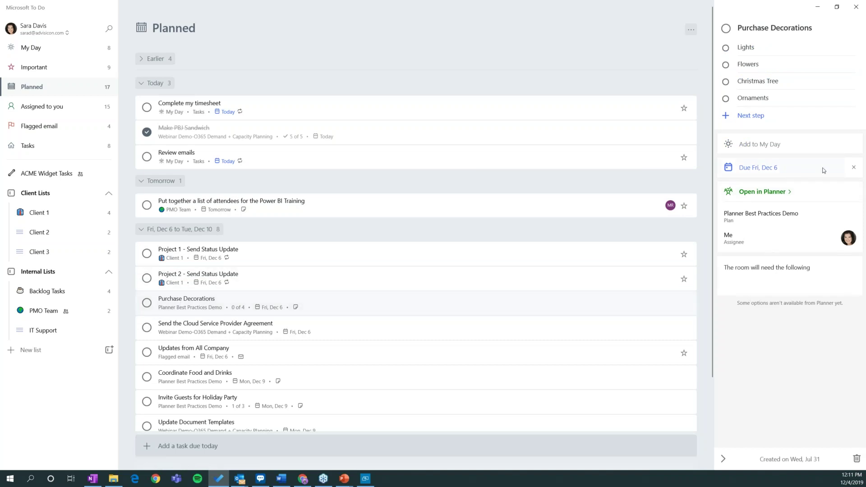
pyautogui.click(854, 168)
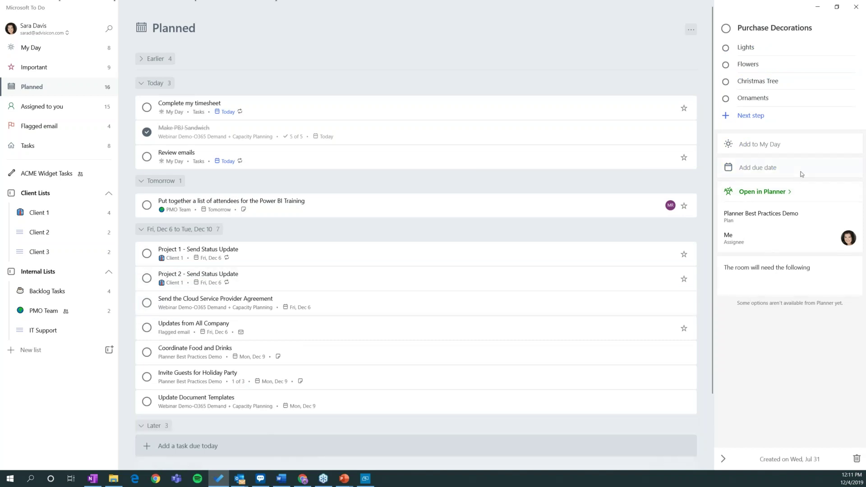
pyautogui.click(748, 173)
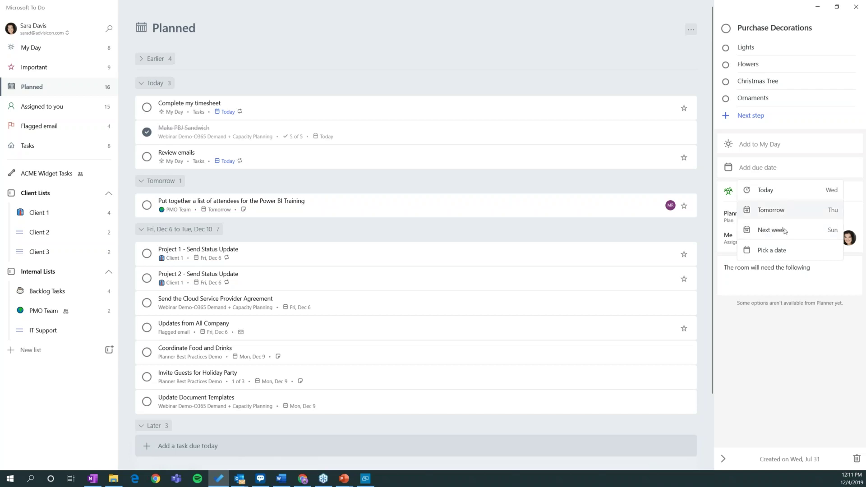
pyautogui.click(773, 191)
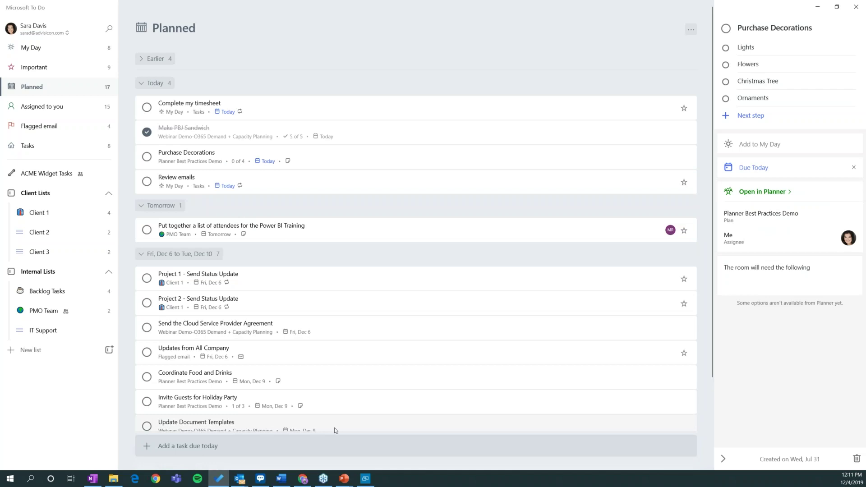
# Step: Switch to Planner and check the Purchase Decorations due date in the Planner Best Practices Demo plan, then return to To Do's Planned list
pyautogui.click(302, 480)
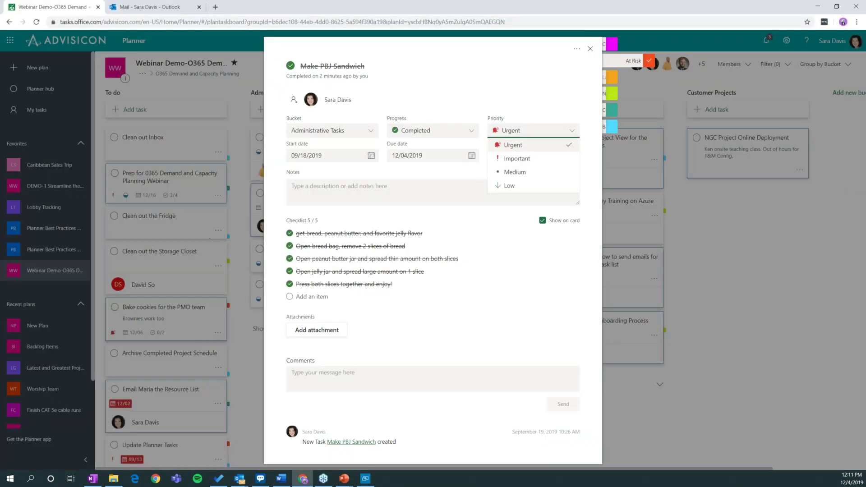
pyautogui.click(594, 52)
pyautogui.click(594, 51)
pyautogui.click(59, 228)
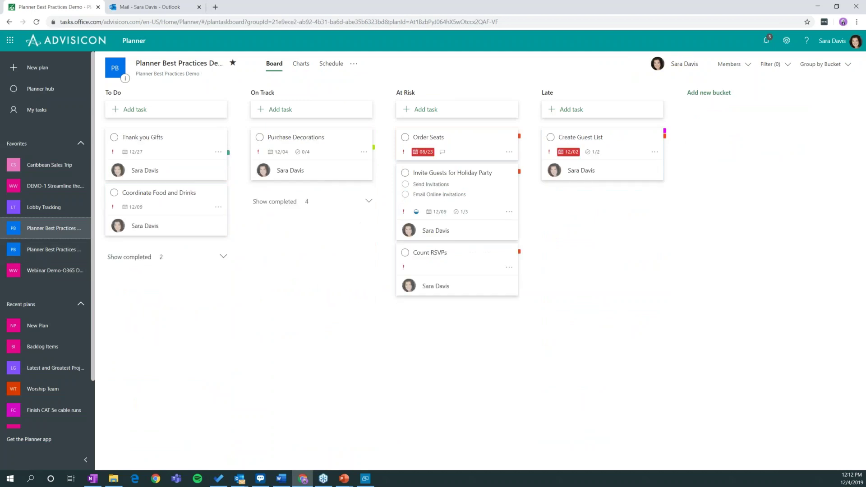
pyautogui.click(307, 141)
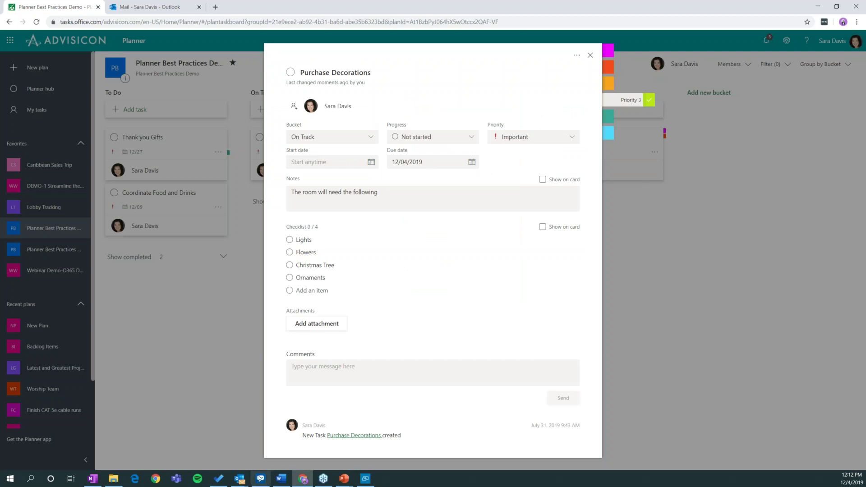
pyautogui.click(226, 479)
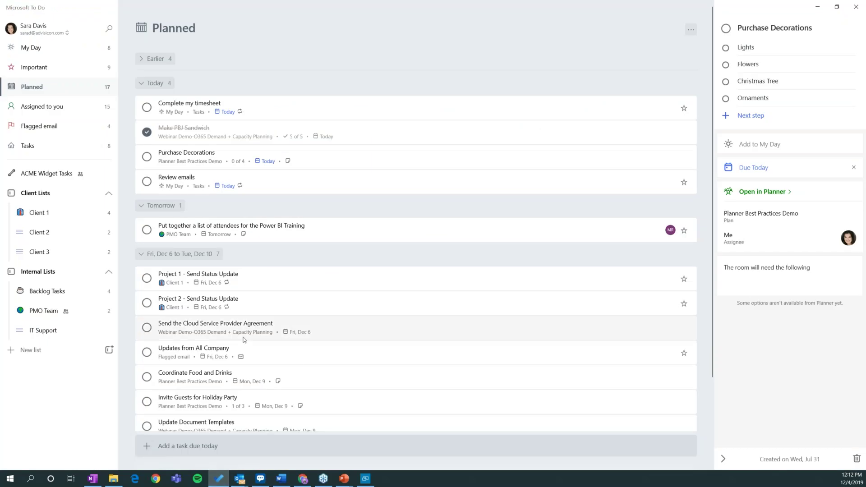
pyautogui.scroll(-3, 231, 113)
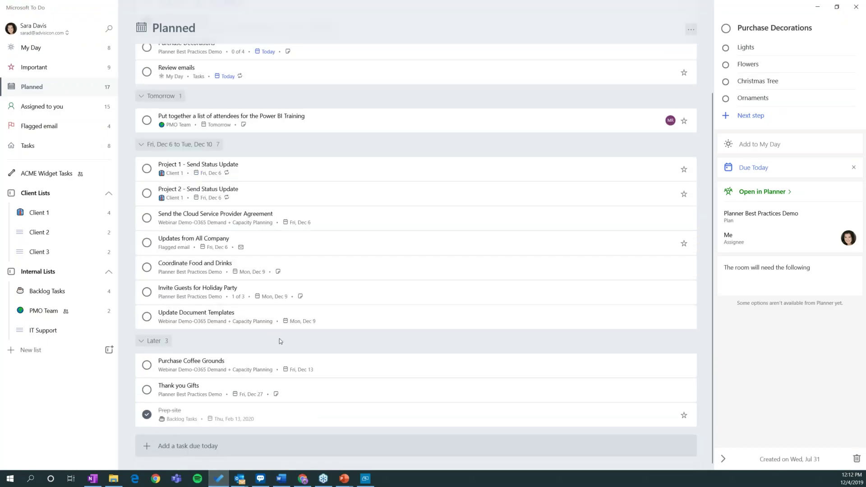
pyautogui.scroll(3, 280, 339)
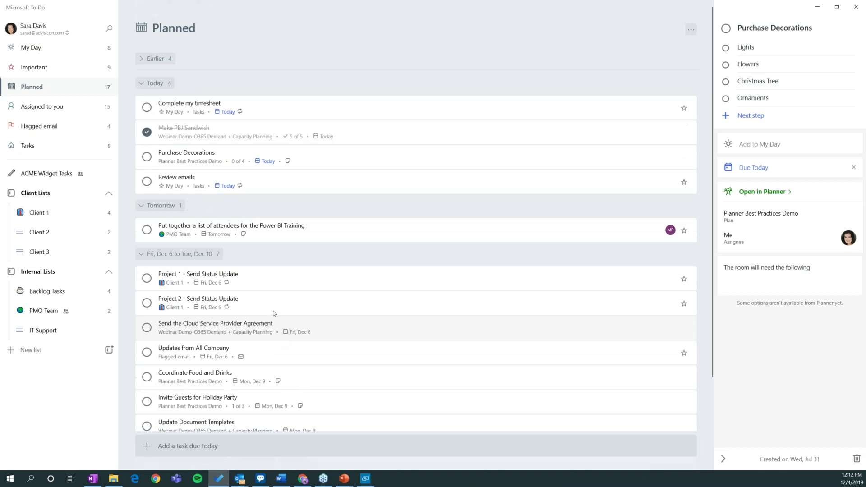
# Step: From the Assigned to you list, add the Thank you Gifts task to My Day
pyautogui.click(70, 108)
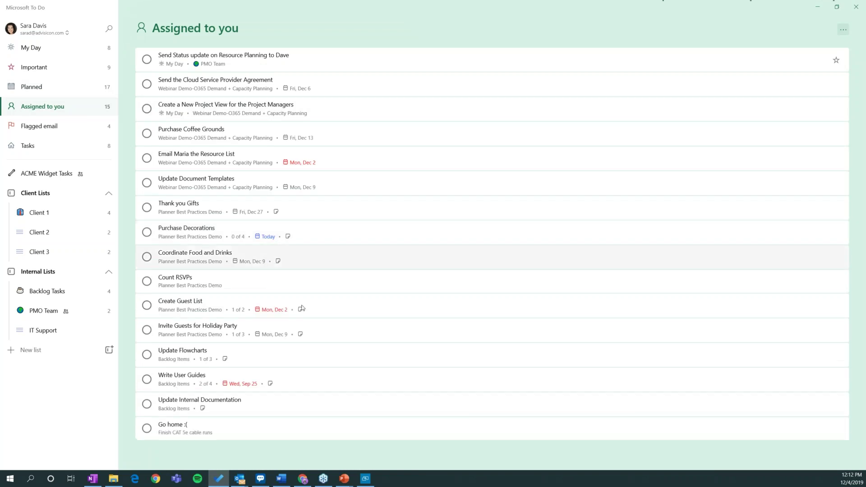
pyautogui.click(274, 166)
pyautogui.click(278, 189)
pyautogui.click(280, 219)
pyautogui.click(286, 244)
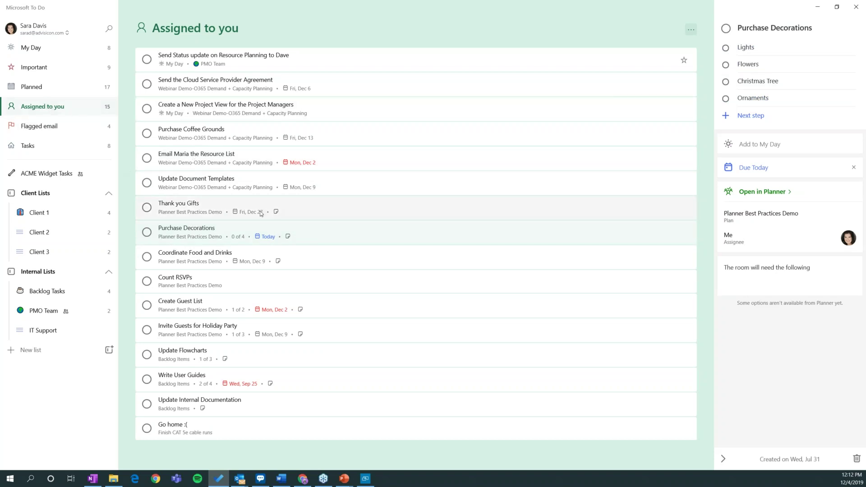
pyautogui.click(221, 208)
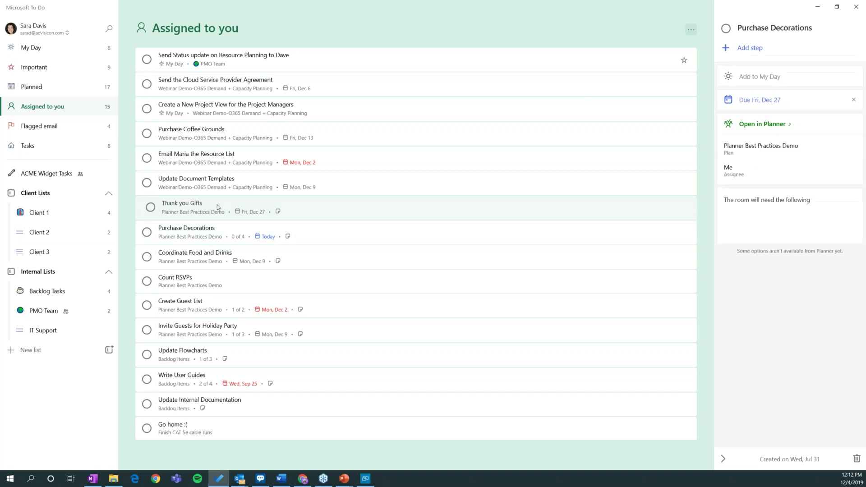
pyautogui.click(753, 76)
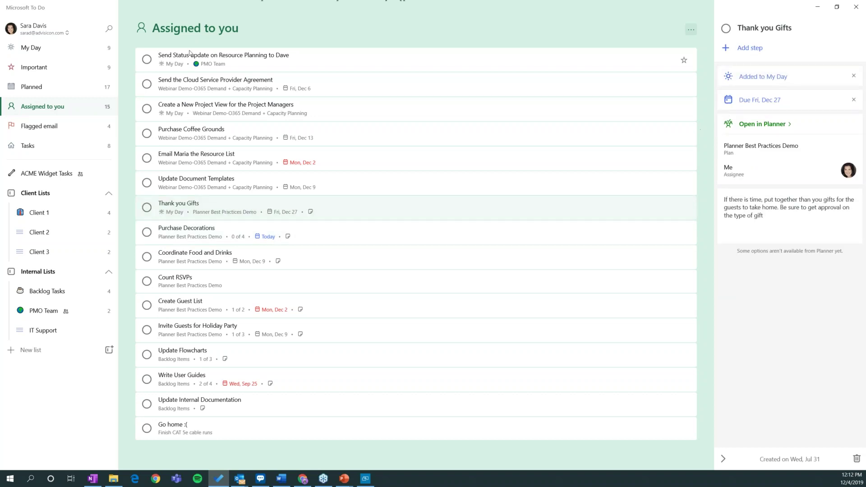
# Step: Review the tasks in My Day, Assigned to you and the Flagged email list
pyautogui.click(31, 47)
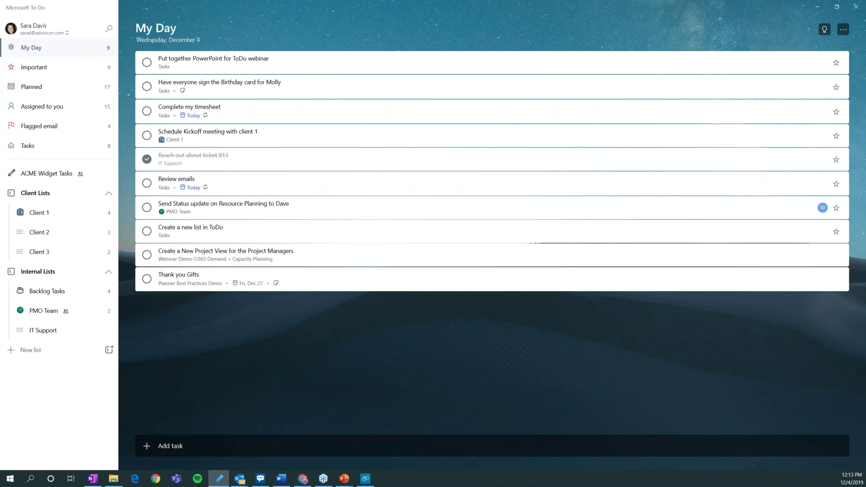
pyautogui.click(236, 446)
pyautogui.click(61, 112)
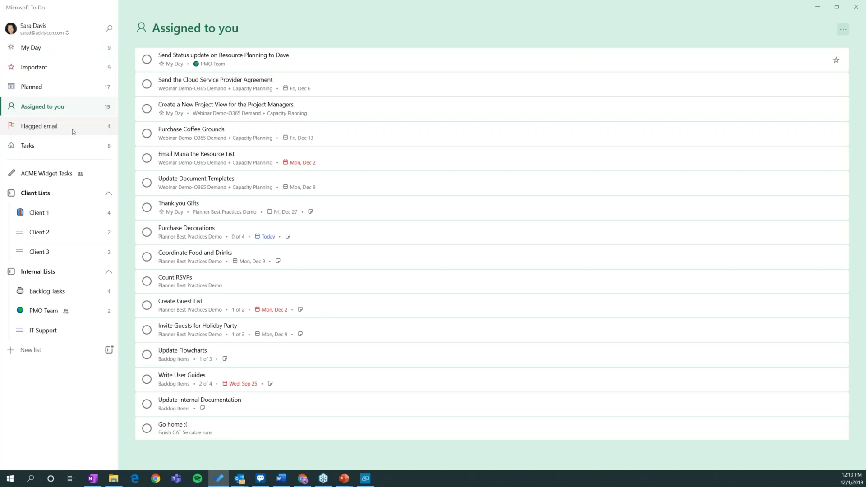
pyautogui.click(72, 129)
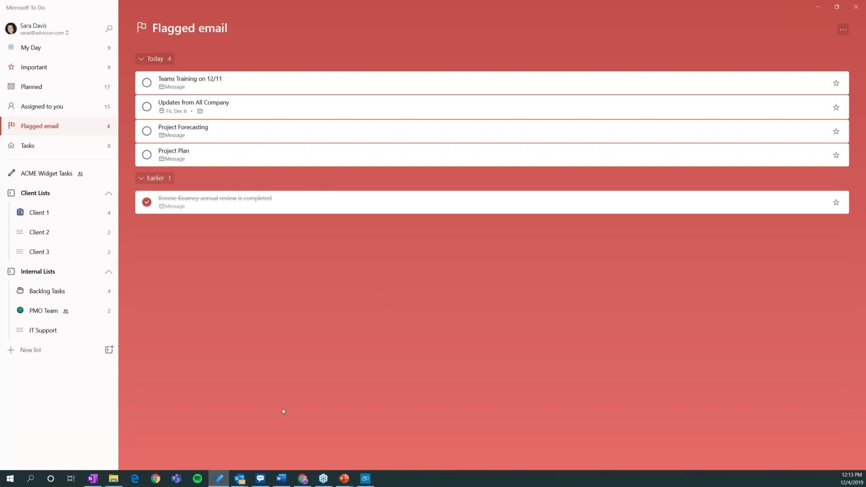
# Step: Switch to the Outlook inbox, mark the flag on the Teams Training on 12/11 message complete, and flag the message again
pyautogui.click(301, 480)
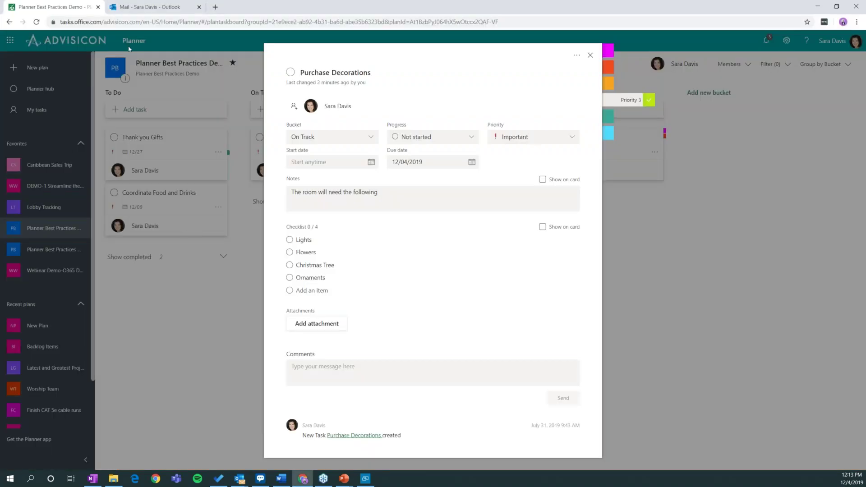
pyautogui.click(159, 8)
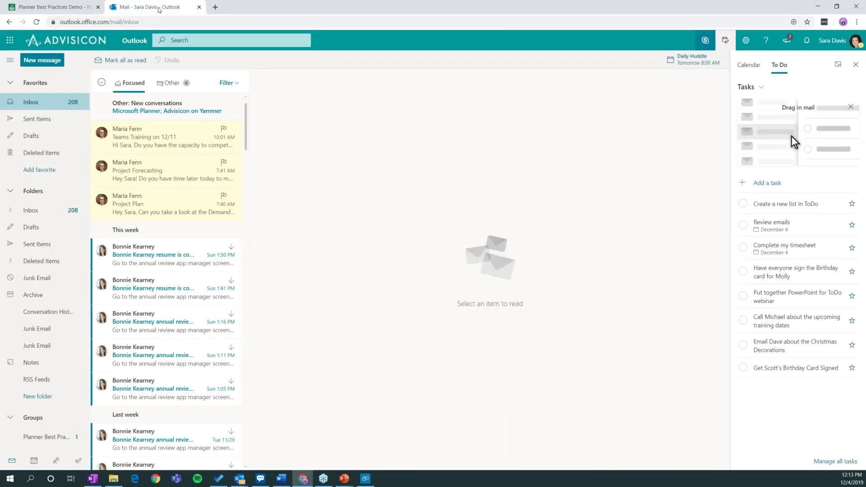
pyautogui.click(224, 130)
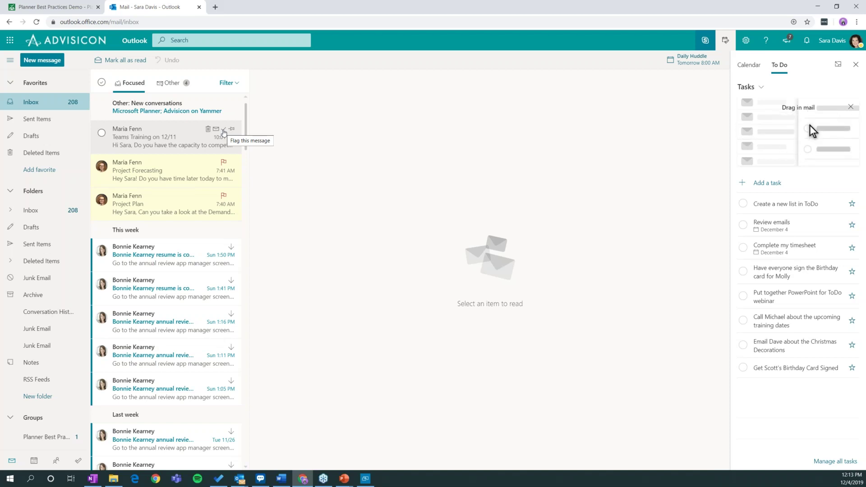
pyautogui.click(223, 131)
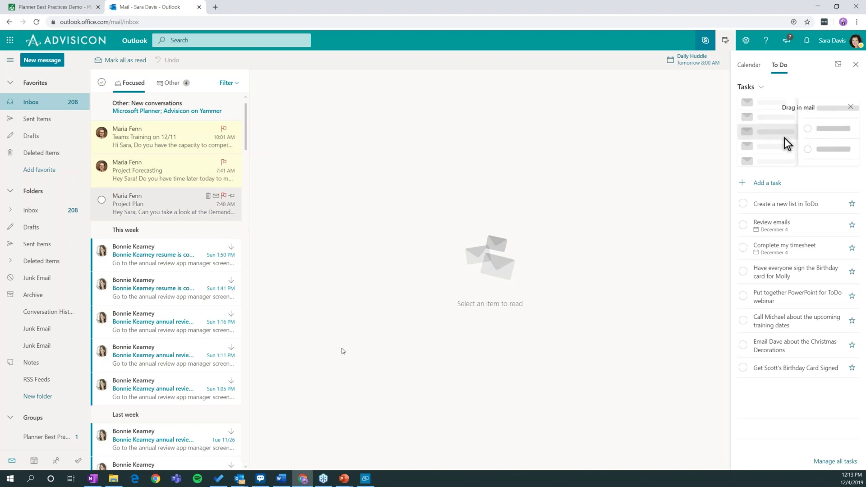
# Step: Return to To Do and examine the details of the Project Forecasting, Project Plan and Teams Training on 12/11 flagged emails
pyautogui.click(214, 481)
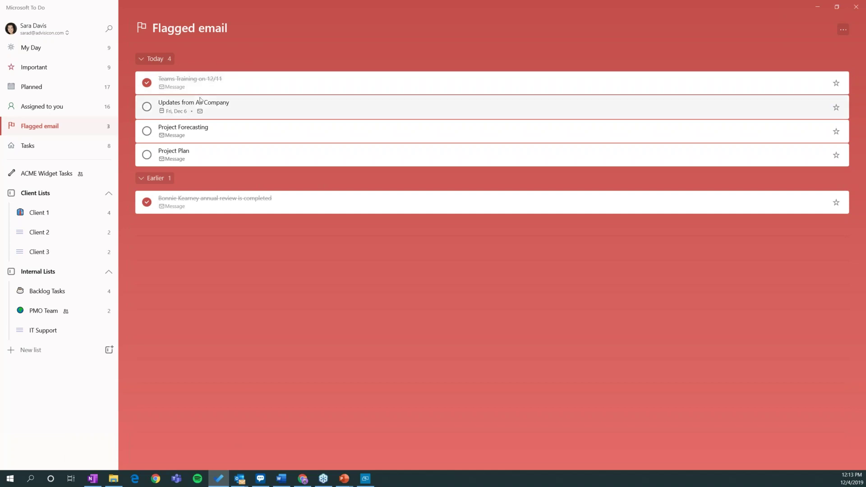
pyautogui.click(183, 133)
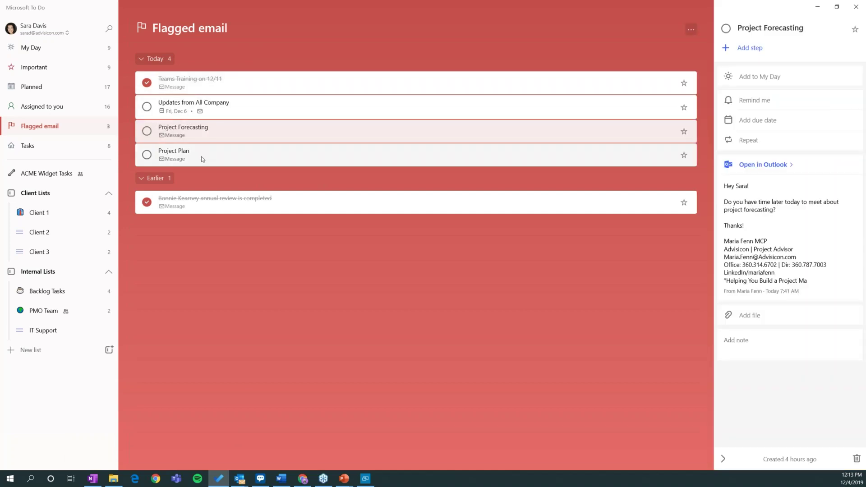
pyautogui.click(239, 155)
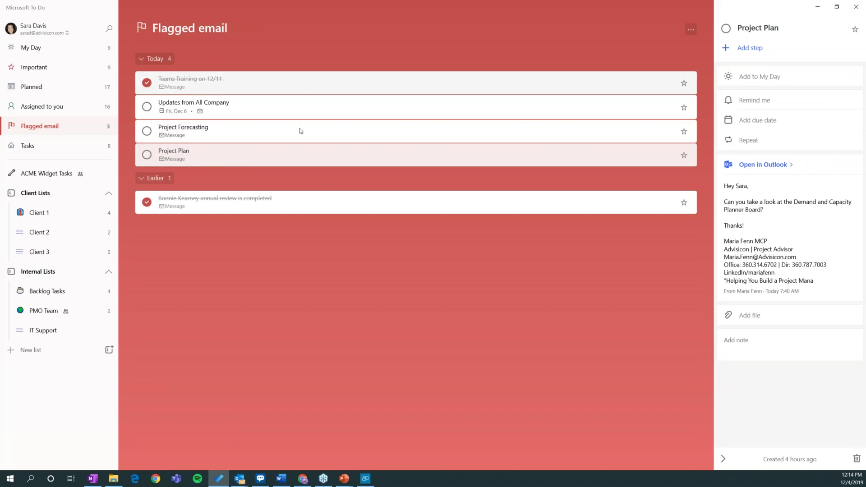
pyautogui.click(163, 87)
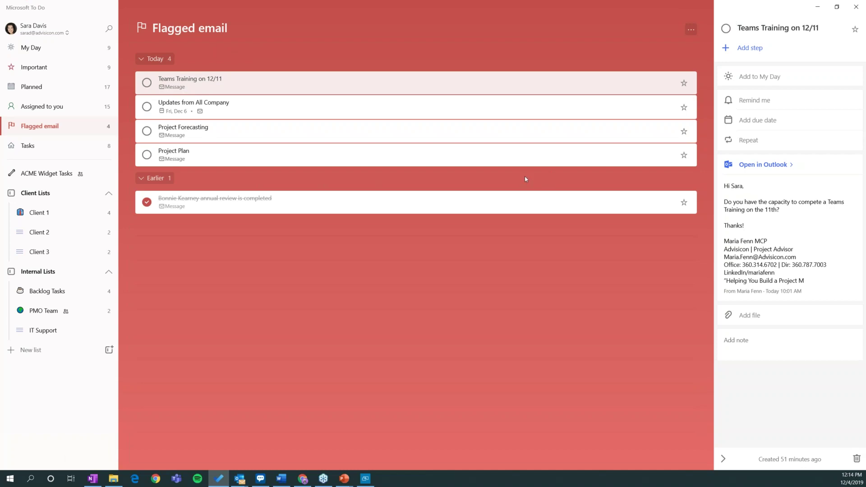
# Step: Add the flagged email Teams Training on 12/11 to My Day
pyautogui.click(209, 153)
pyautogui.click(234, 81)
pyautogui.click(752, 83)
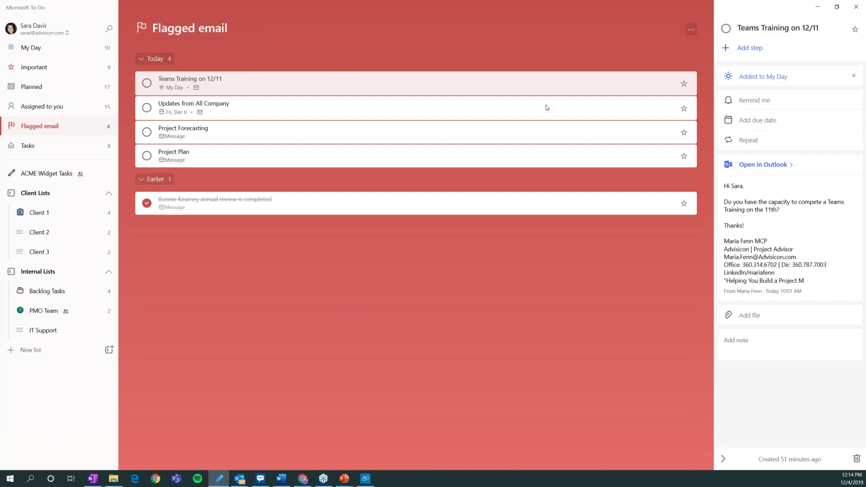
# Step: Set the due date of the Project Plan flagged email to tomorrow and close its details
pyautogui.click(283, 159)
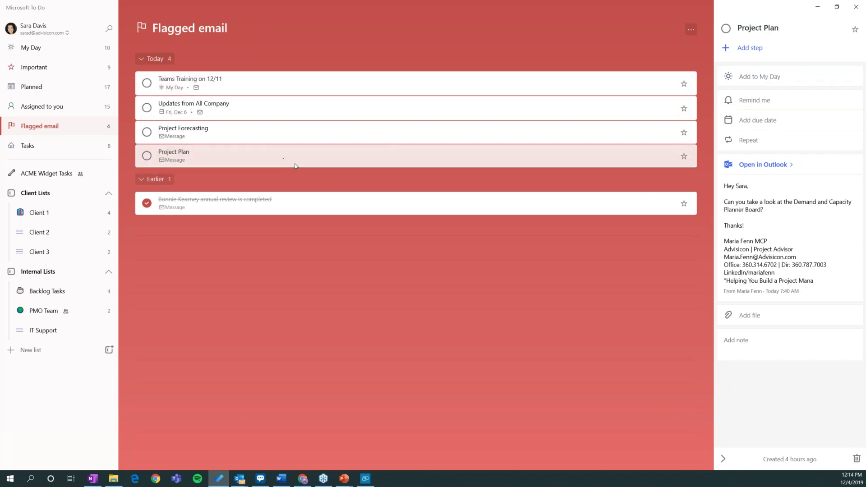
pyautogui.click(774, 126)
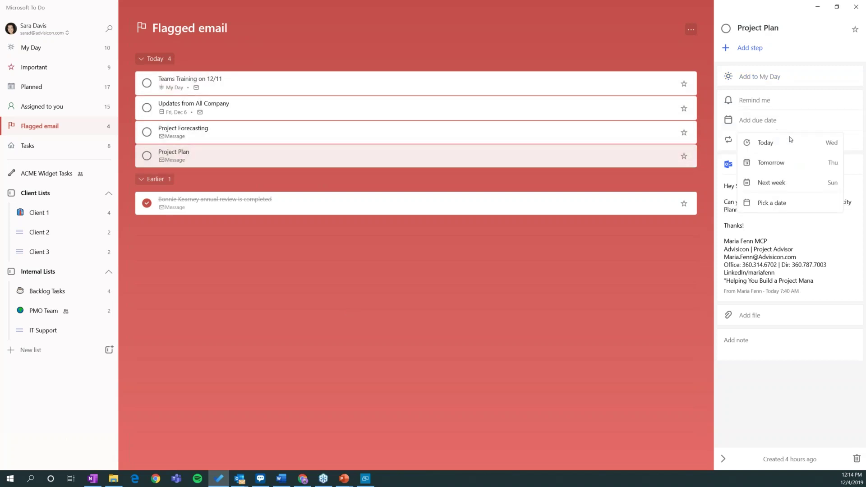
pyautogui.click(784, 168)
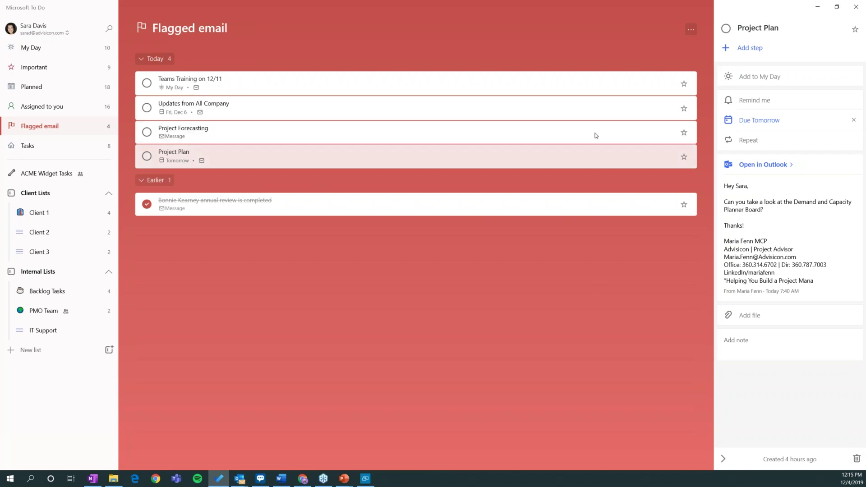
pyautogui.click(222, 154)
# Step: In the Tasks list, add the steps "Add 5 tasks" and "Customize the list" to the Create a new list in ToDo task
pyautogui.click(54, 149)
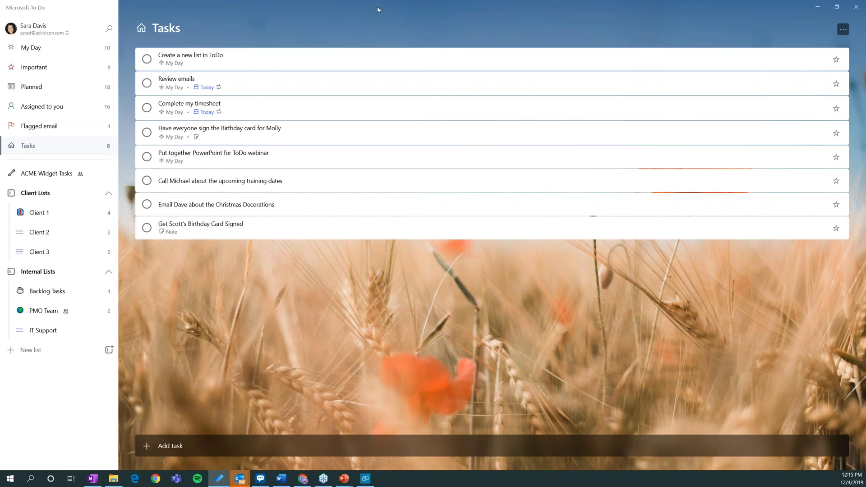
pyautogui.click(227, 64)
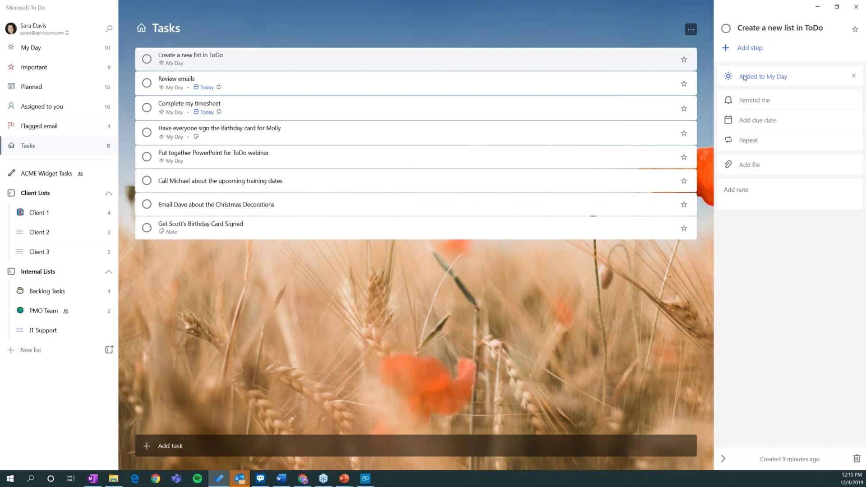
pyautogui.click(746, 48)
pyautogui.write('Add 5 time')
pyautogui.press('BackSpace')
pyautogui.press('BackSpace')
pyautogui.press('BackSpace')
pyautogui.write('asks')
pyautogui.press('Return')
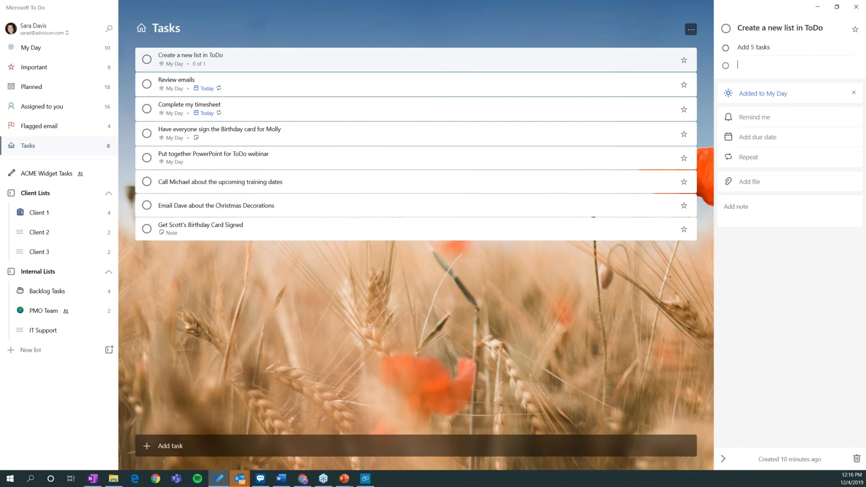
pyautogui.write('Customize the list')
pyautogui.press('Return')
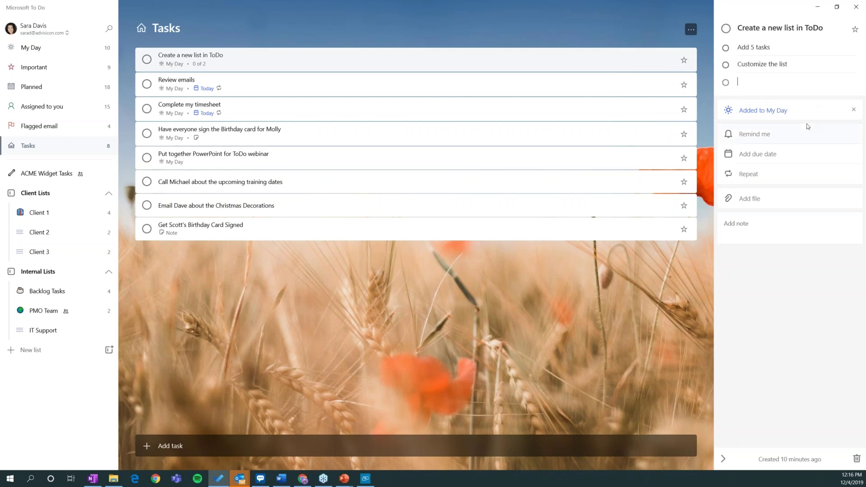
# Step: Set a reminder on the Create a new list in ToDo task for today, December 4, at 12:18 PM
pyautogui.click(768, 136)
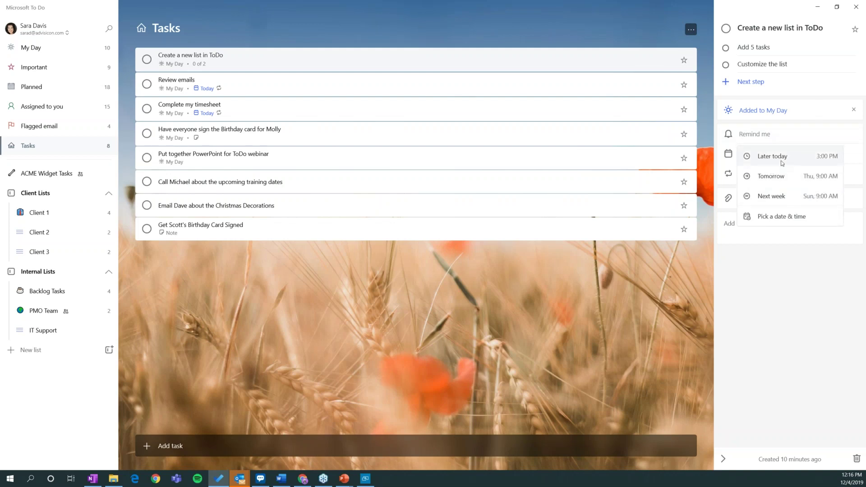
pyautogui.click(791, 222)
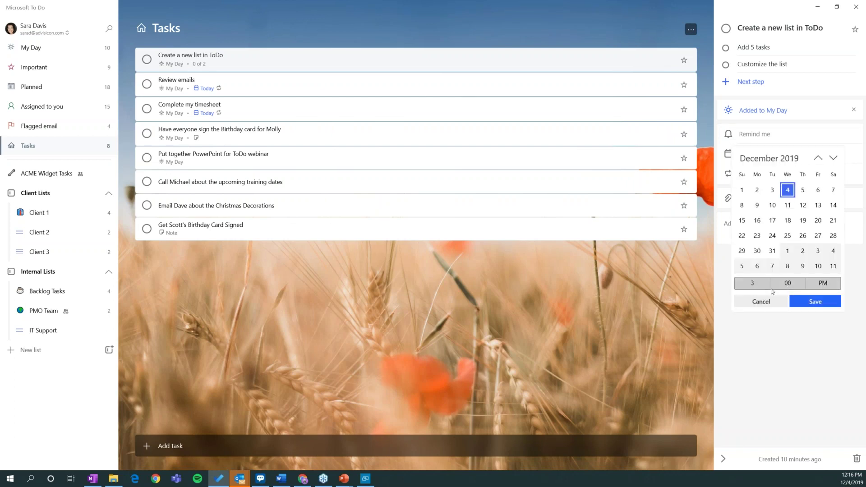
pyautogui.click(787, 283)
pyautogui.scroll(3, 757, 285)
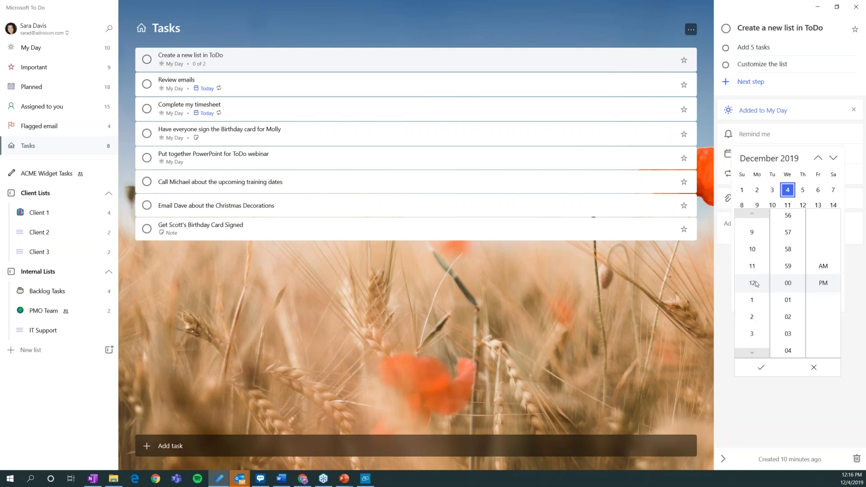
pyautogui.scroll(-5, 786, 298)
pyautogui.scroll(-12, 785, 298)
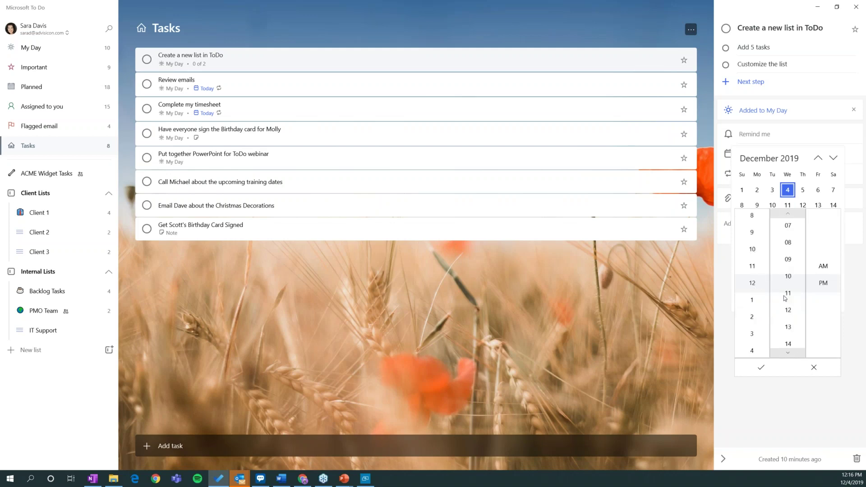
pyautogui.scroll(-1, 791, 321)
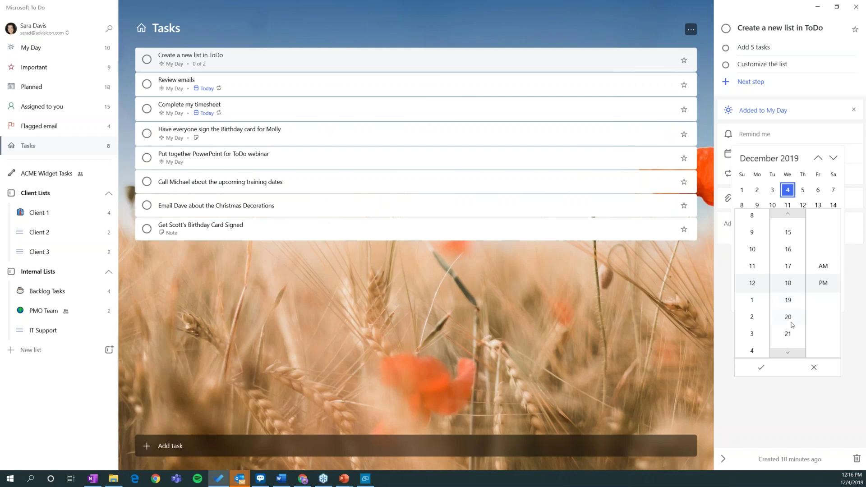
pyautogui.click(761, 369)
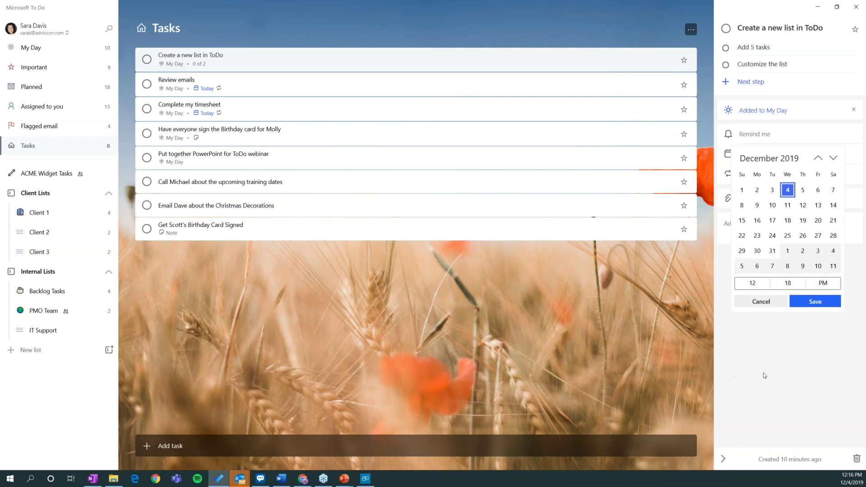
pyautogui.click(821, 307)
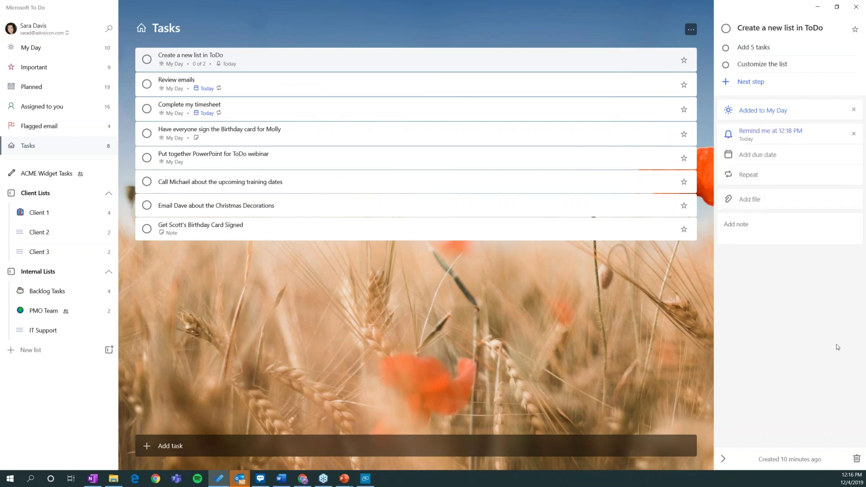
# Step: Look at the due date and repeat options of the Create a new list in ToDo task without setting either
pyautogui.click(772, 156)
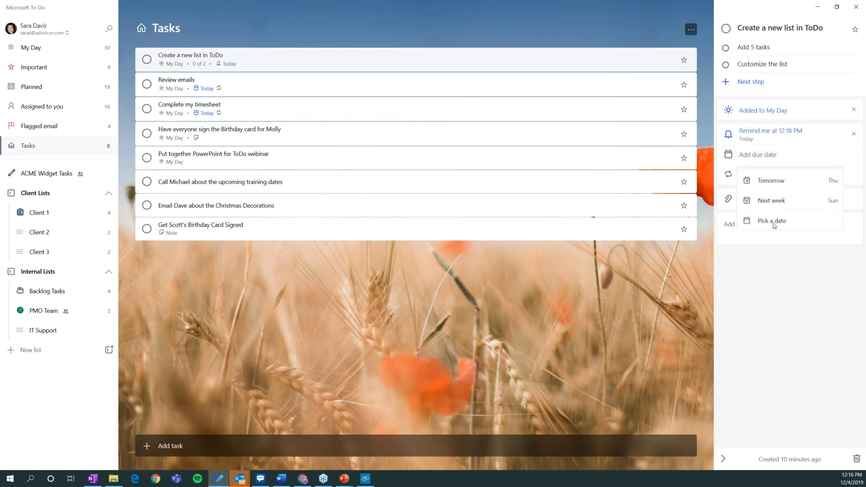
pyautogui.click(775, 155)
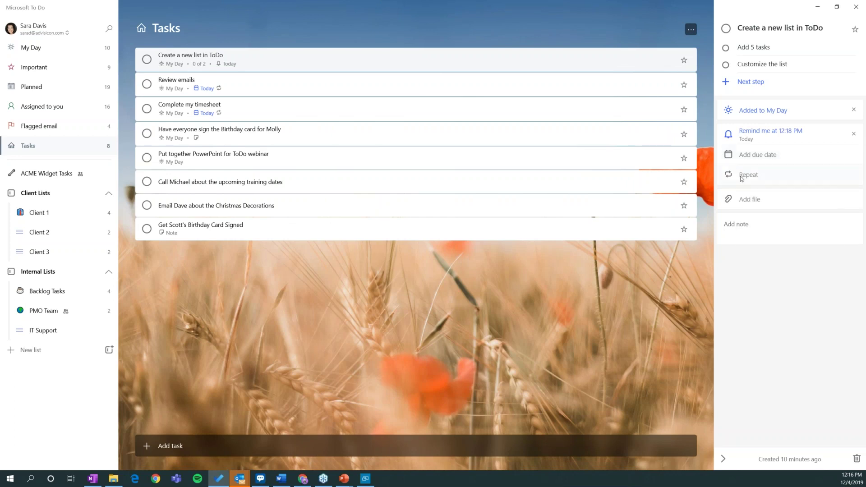
pyautogui.click(750, 180)
pyautogui.click(162, 339)
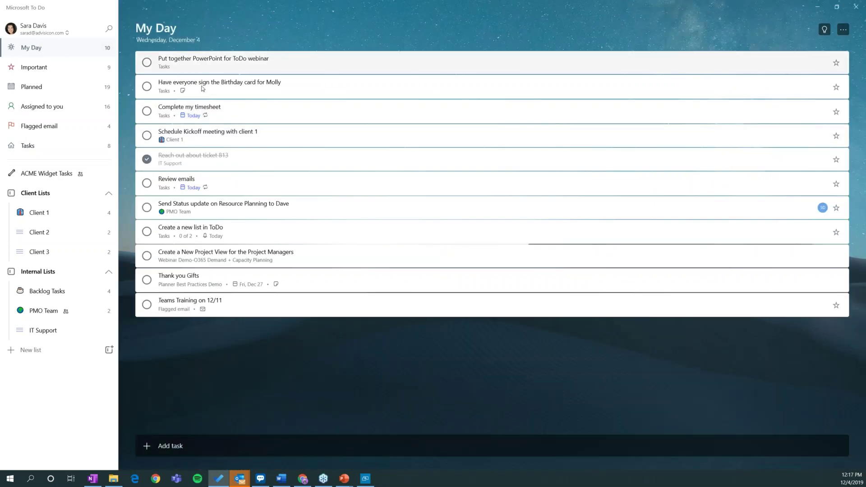
# Step: In My Day, mark the recurring tasks Complete my timesheet and Review emails as completed
pyautogui.click(203, 113)
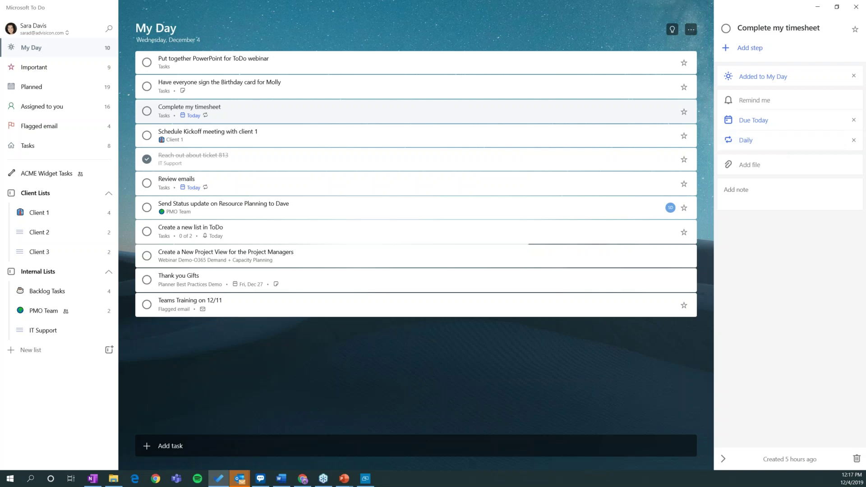
pyautogui.click(726, 28)
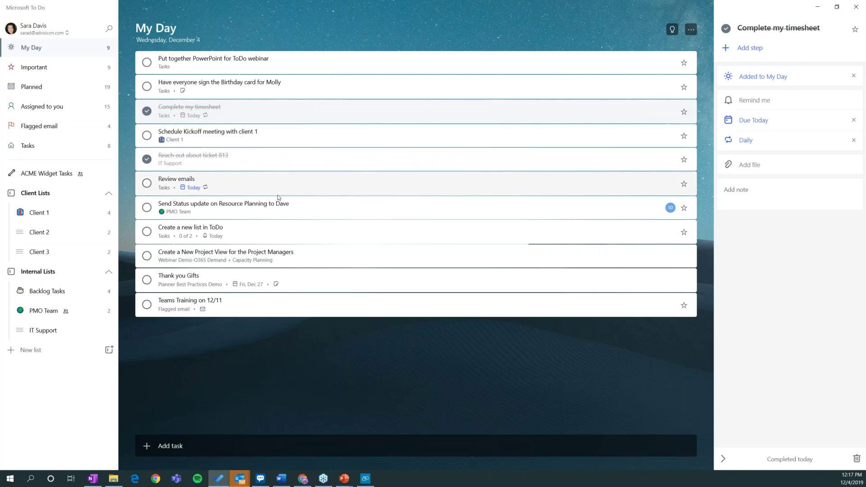
pyautogui.click(147, 183)
# Step: In the Tasks list, view the file attachment option of the Create a new list in ToDo task and cancel the file selection
pyautogui.click(28, 145)
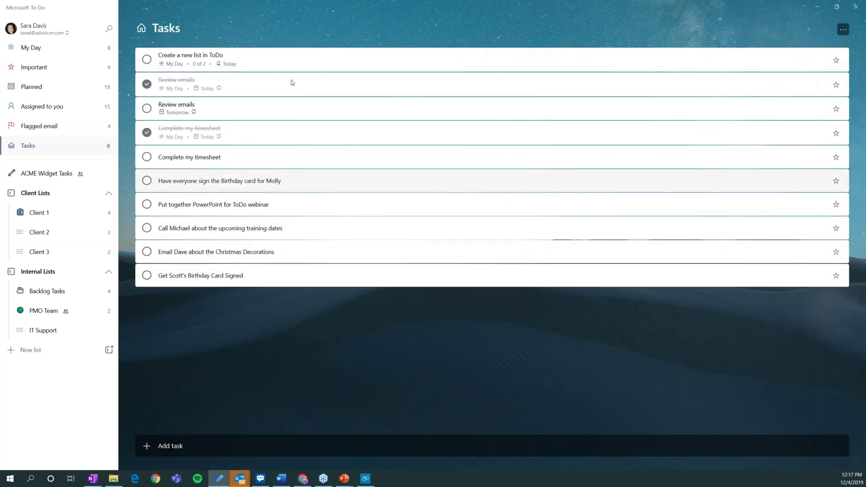
pyautogui.click(295, 68)
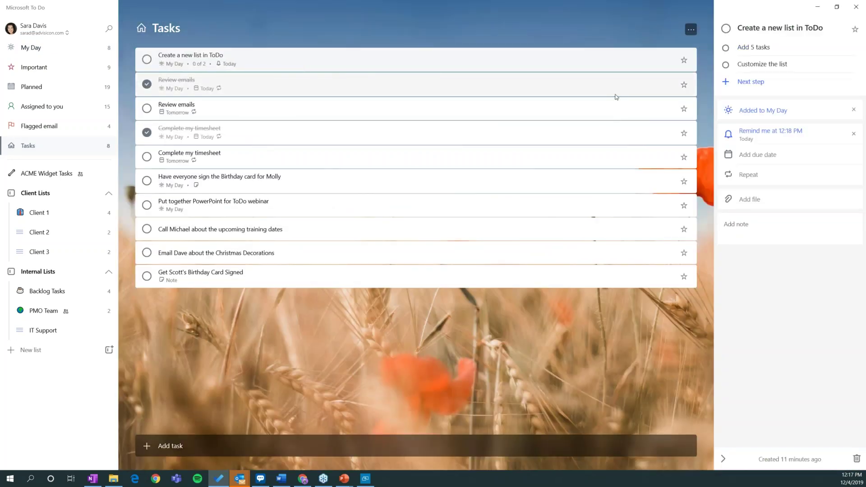
pyautogui.click(733, 200)
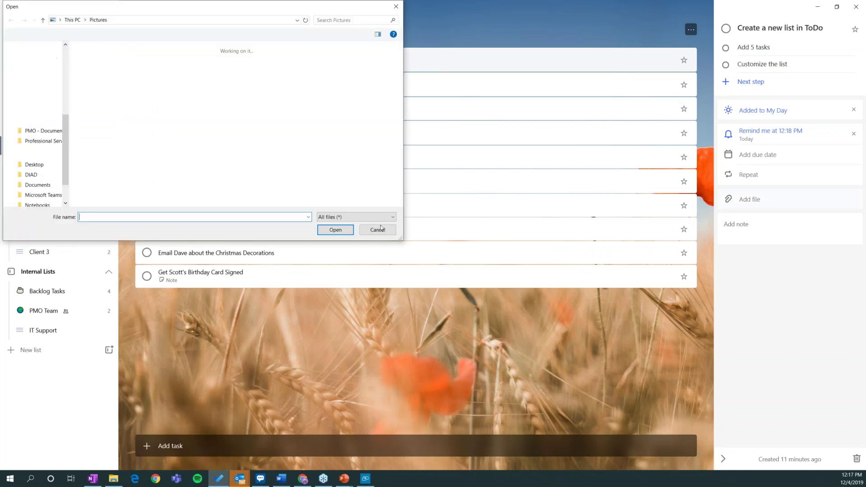
pyautogui.click(382, 232)
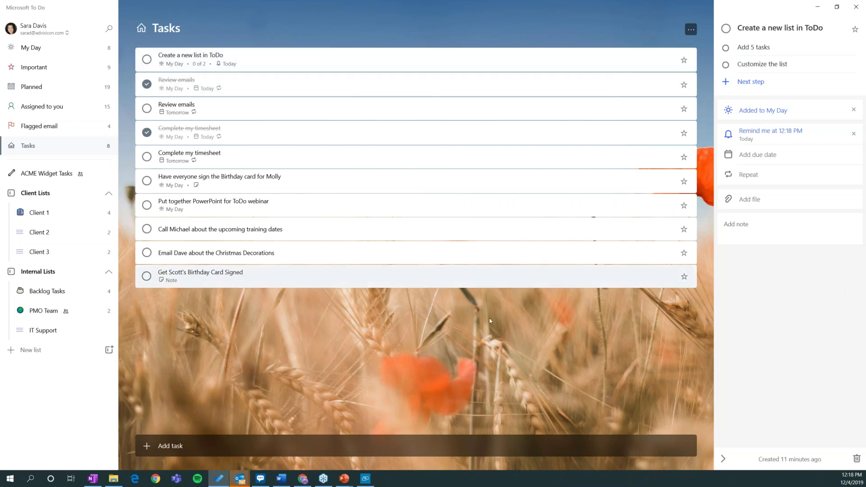
# Step: Follow the #Birthday tag in the note of the last birthday card task, examine both tagged tasks and return to the Tasks list
pyautogui.click(186, 276)
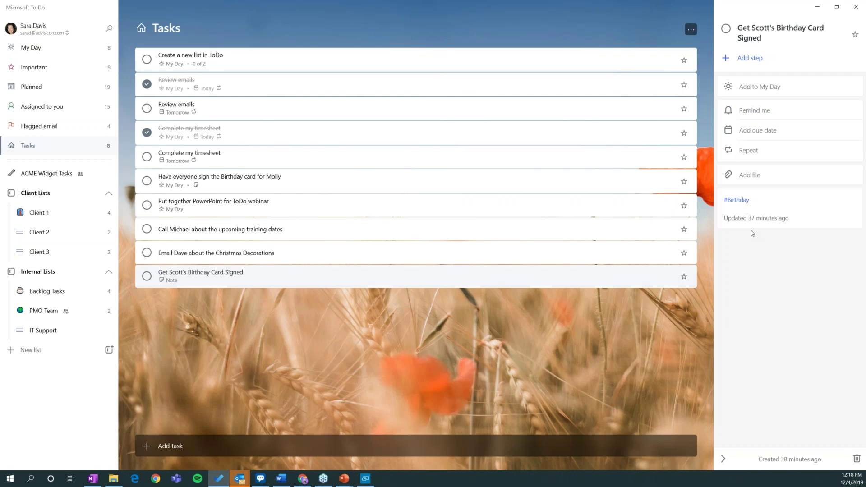
pyautogui.click(741, 204)
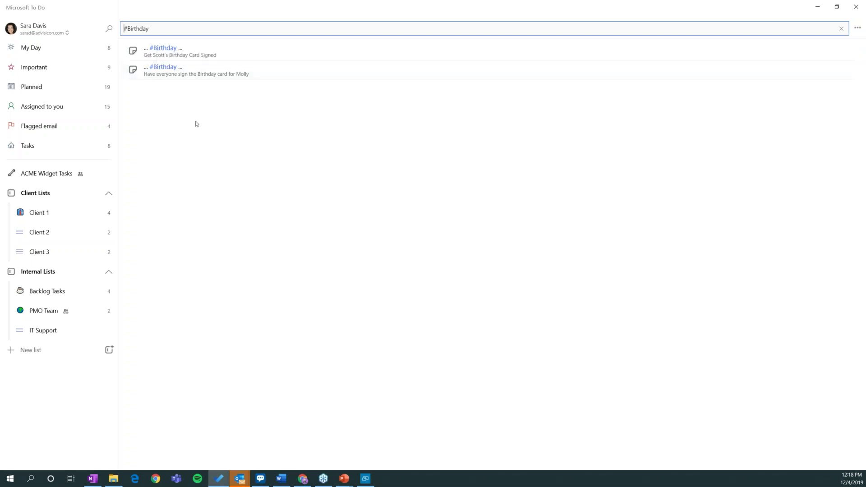
pyautogui.click(207, 77)
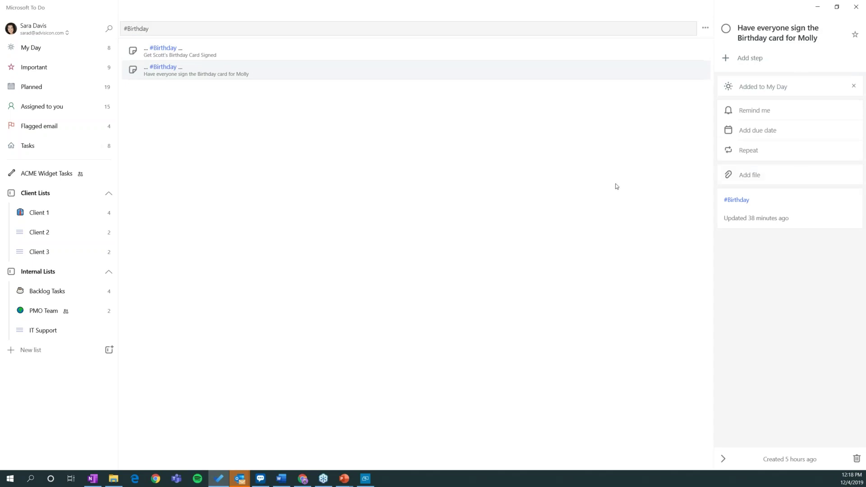
pyautogui.click(238, 54)
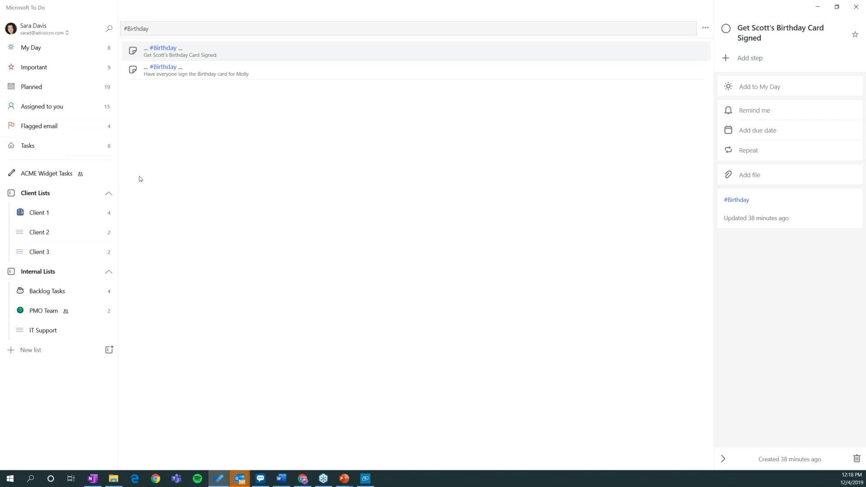
pyautogui.click(46, 147)
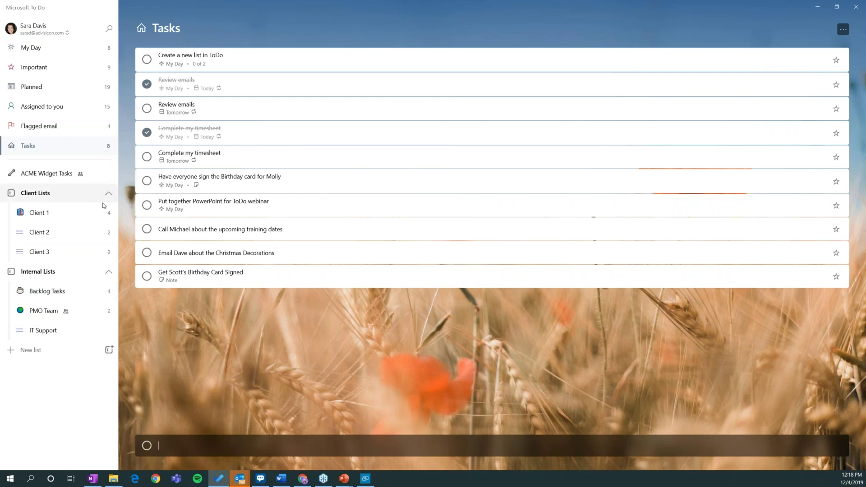
# Step: Collapse the Internal Lists and Client Lists groups and expand both again
pyautogui.click(109, 272)
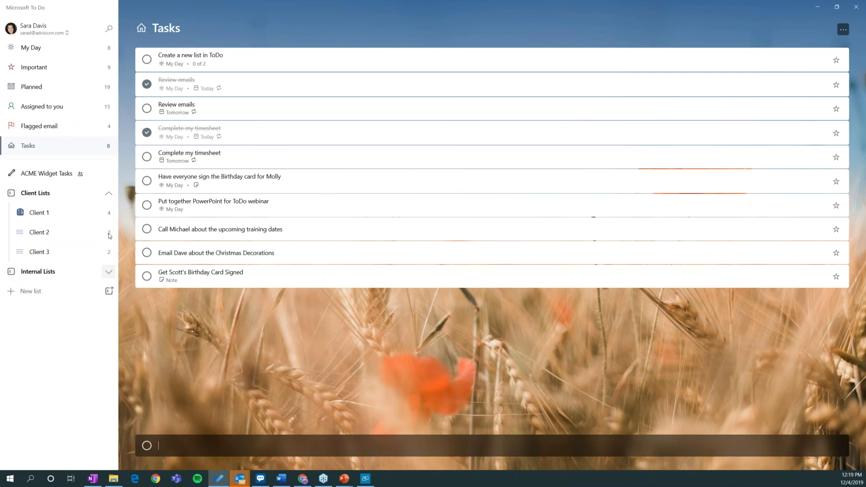
pyautogui.click(108, 193)
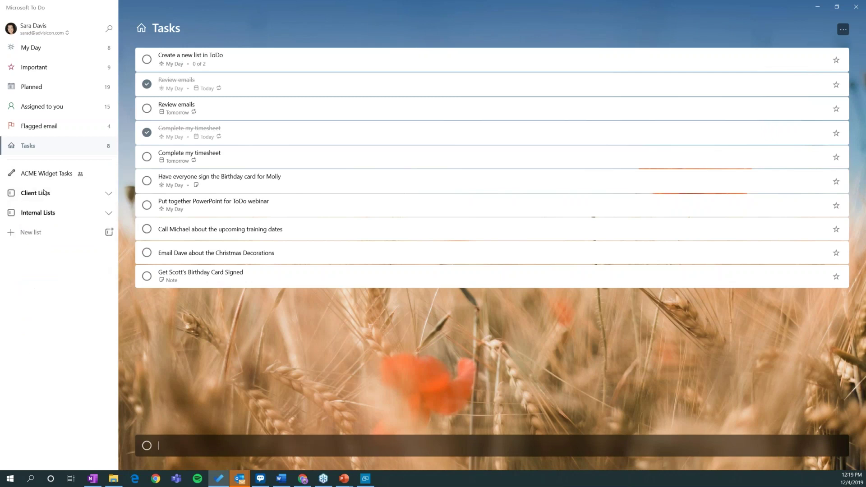
pyautogui.click(108, 194)
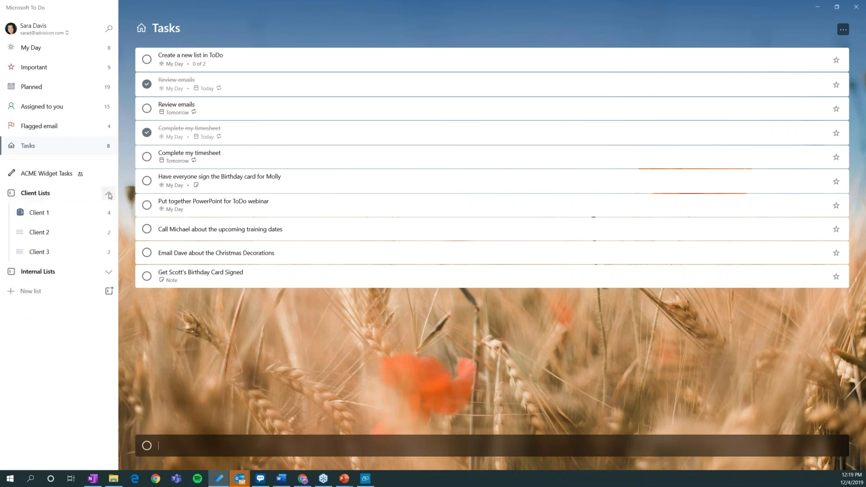
pyautogui.click(108, 271)
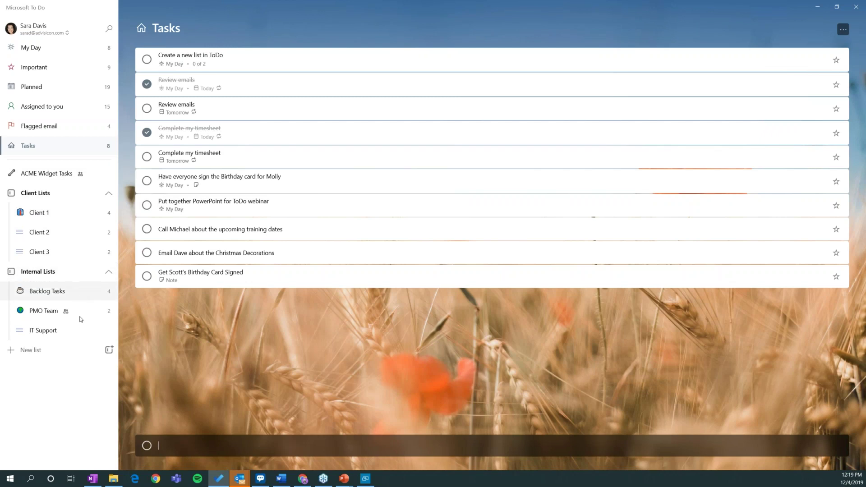
# Step: Create a list group named "New Group"
pyautogui.click(110, 351)
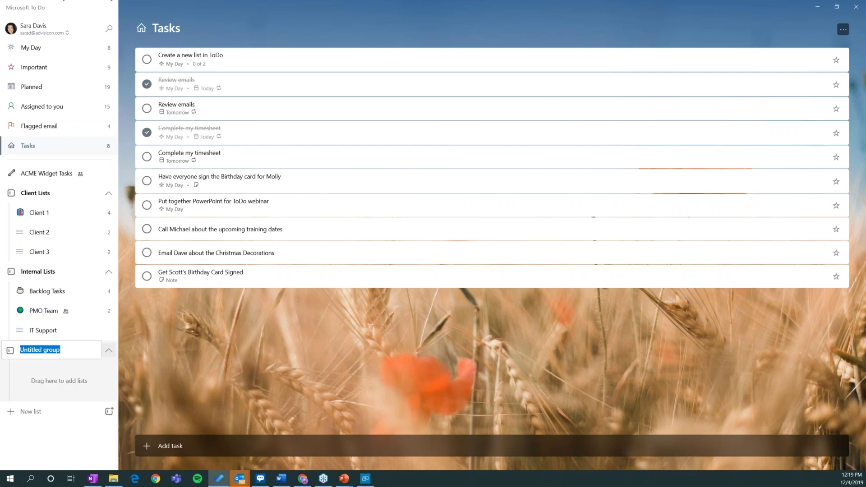
pyautogui.write('New Group')
pyautogui.press('Return')
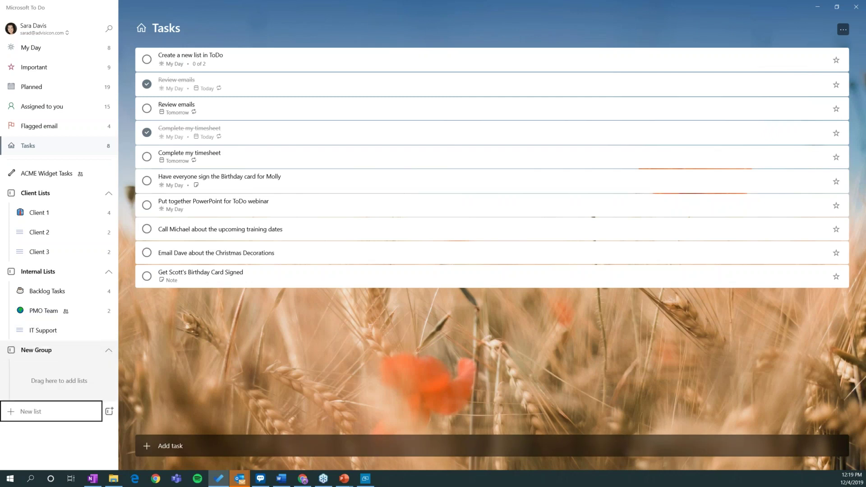
# Step: Create a list named "New list 1" and move it into New Group
pyautogui.click(40, 415)
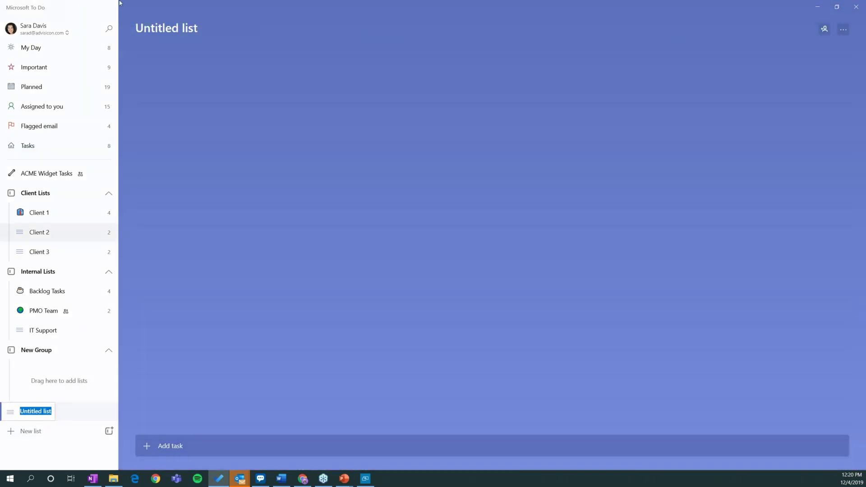
pyautogui.click(194, 29)
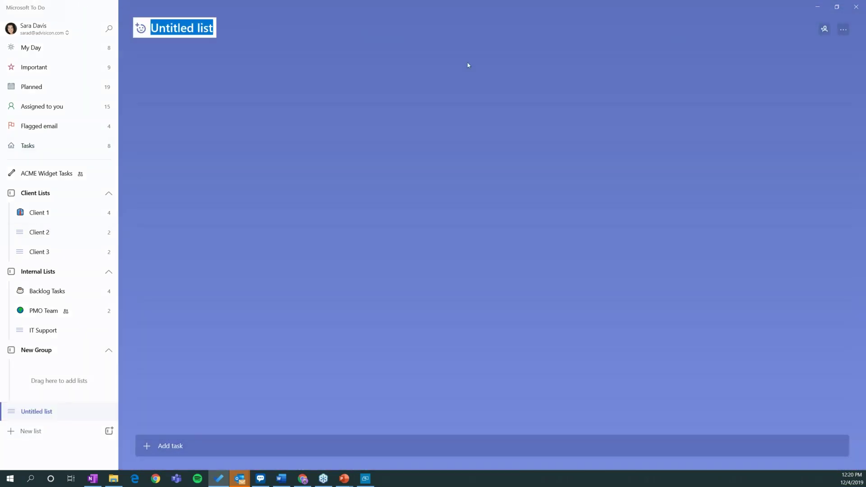
pyautogui.write('New list')
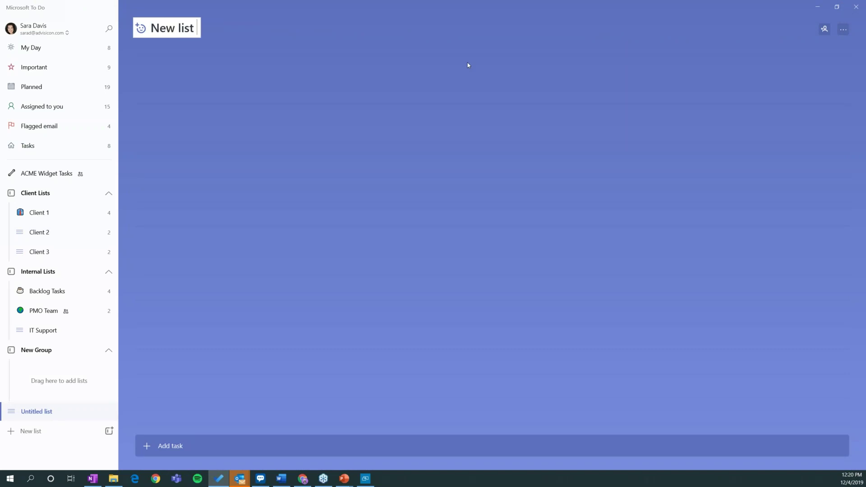
pyautogui.write(' 1')
pyautogui.press('Return')
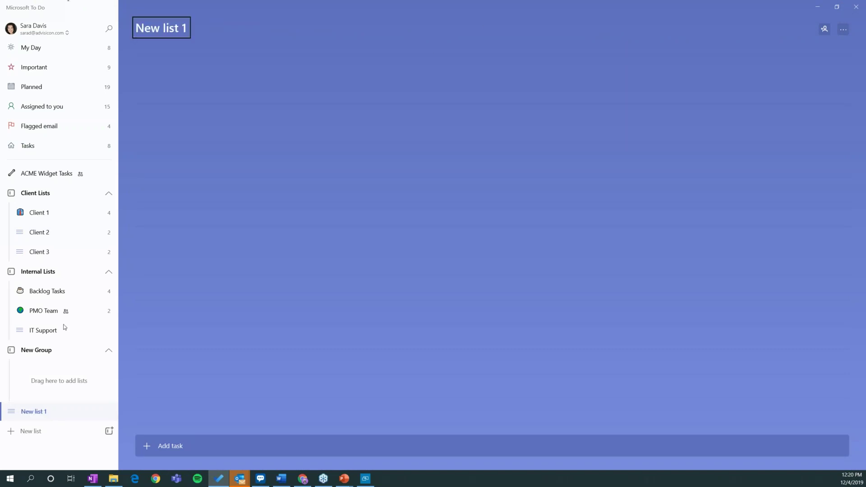
pyautogui.moveTo(27, 411); pyautogui.dragTo(46, 387)
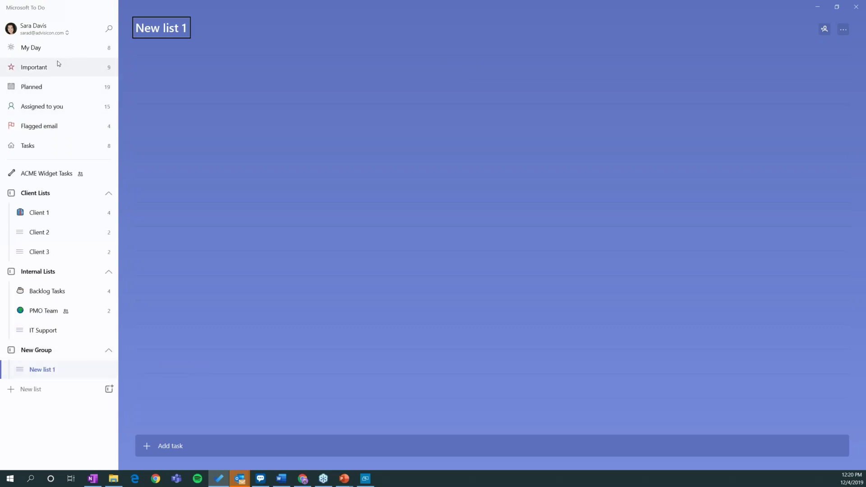
# Step: In the Tasks list, move Create a new list in ToDo below the completed timesheet task and transfer the last birthday card task to New list 1
pyautogui.click(50, 148)
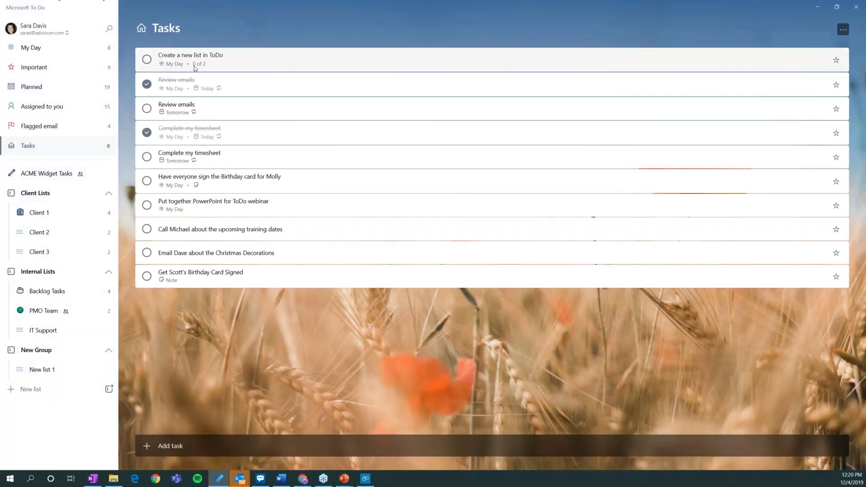
pyautogui.moveTo(194, 66); pyautogui.dragTo(228, 136)
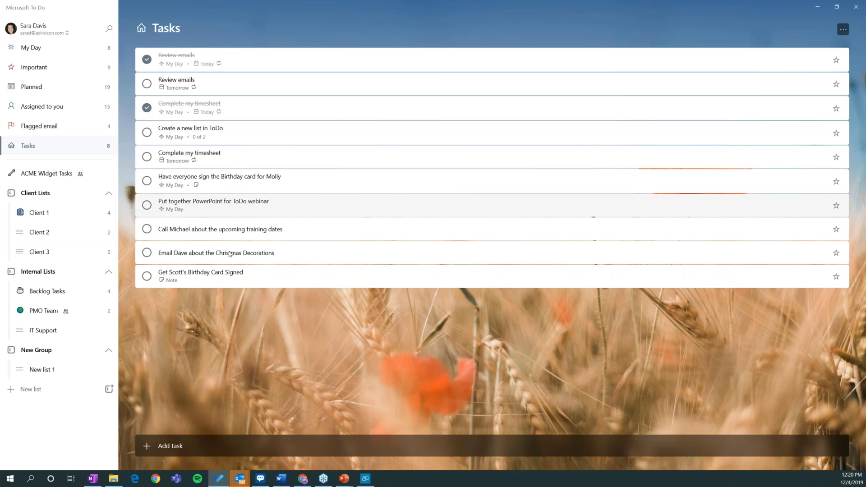
pyautogui.moveTo(236, 282); pyautogui.dragTo(177, 310)
pyautogui.moveTo(158, 358); pyautogui.dragTo(90, 371)
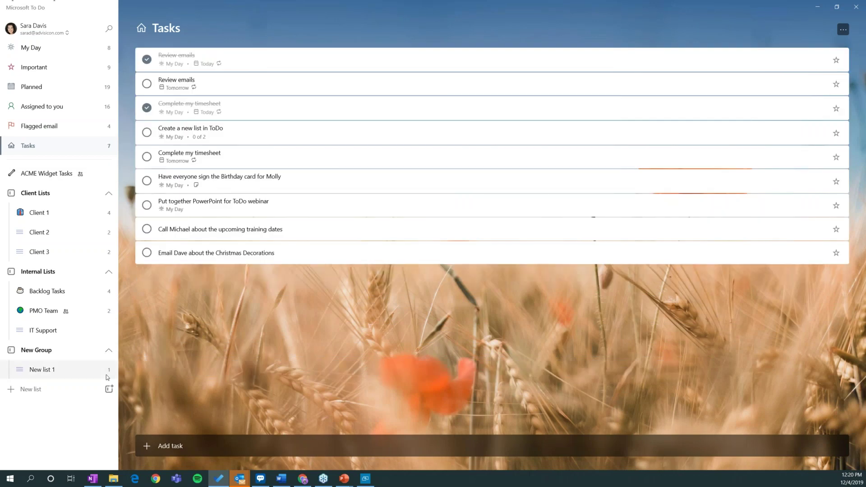
# Step: Look through the Assigned to you, Planned and Flagged email smart lists and return to My Day
pyautogui.click(76, 111)
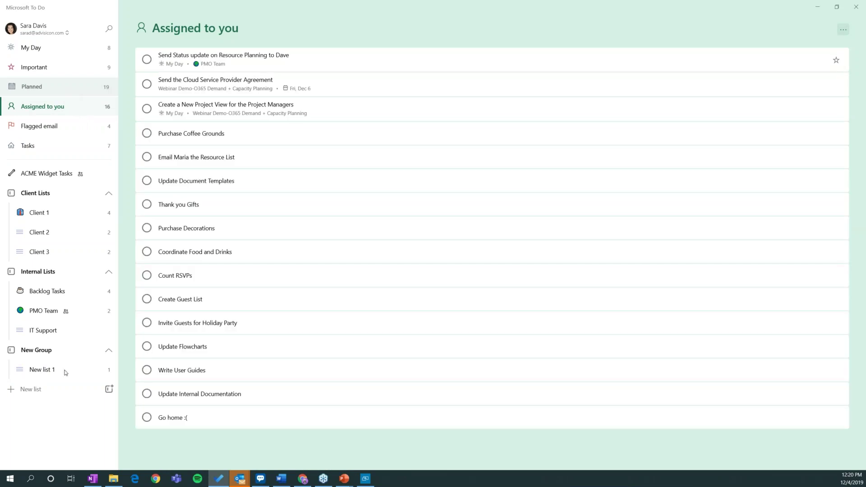
pyautogui.click(58, 86)
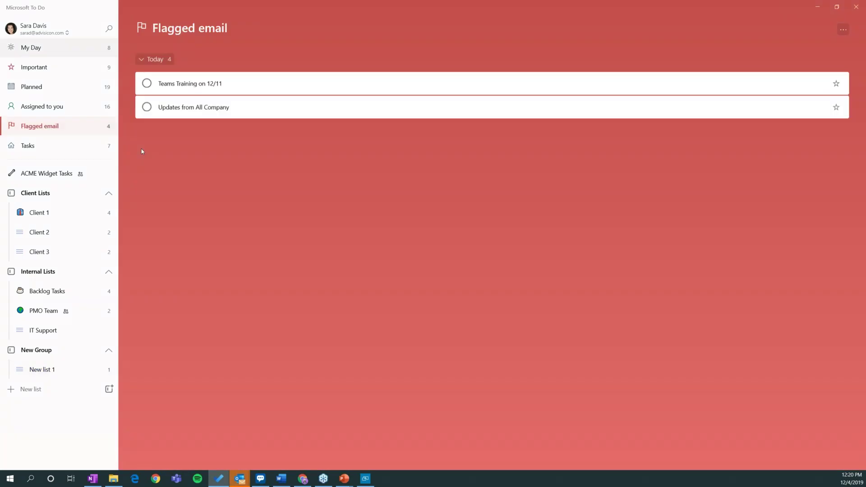
pyautogui.click(46, 49)
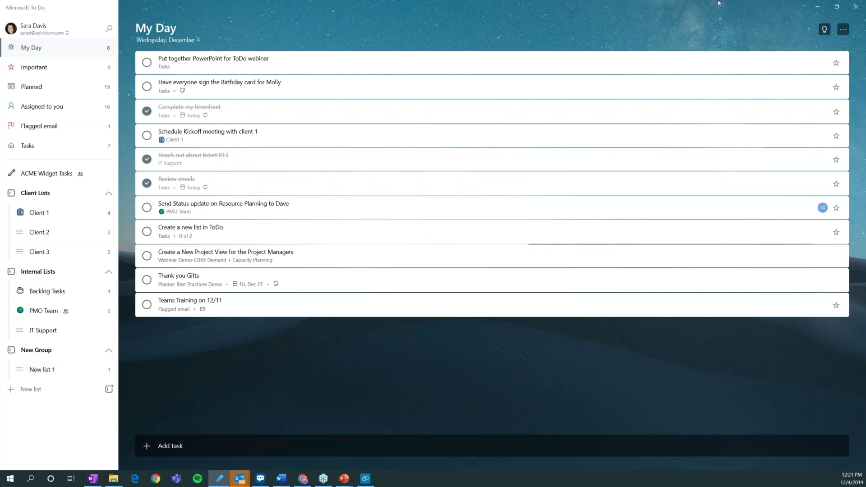
# Step: Show and hide the task suggestions for My Day, view New list 1 and return to My Day
pyautogui.click(824, 29)
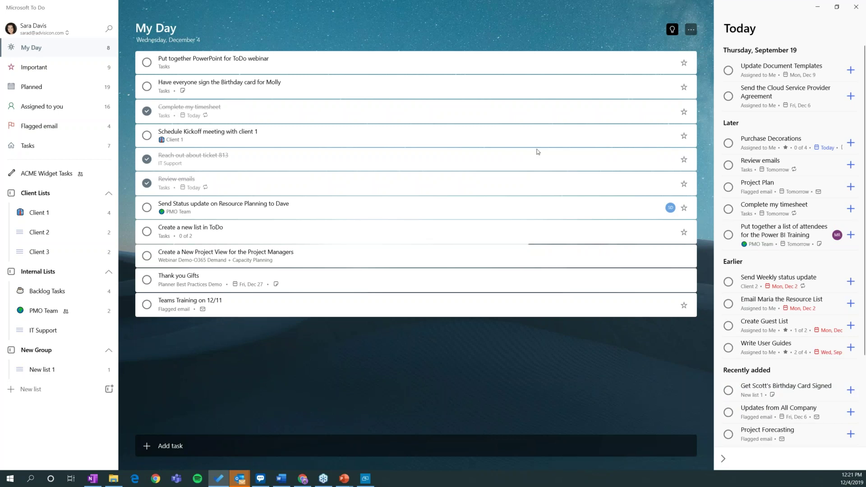
pyautogui.click(673, 29)
pyautogui.click(70, 367)
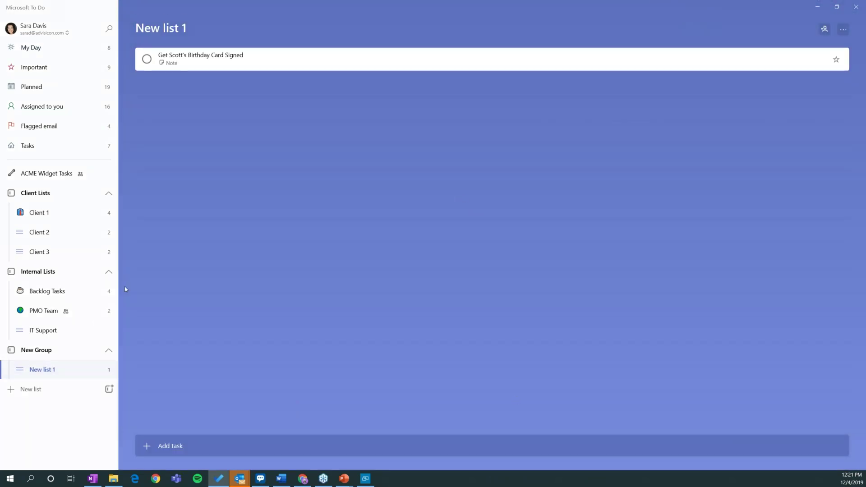
pyautogui.click(52, 52)
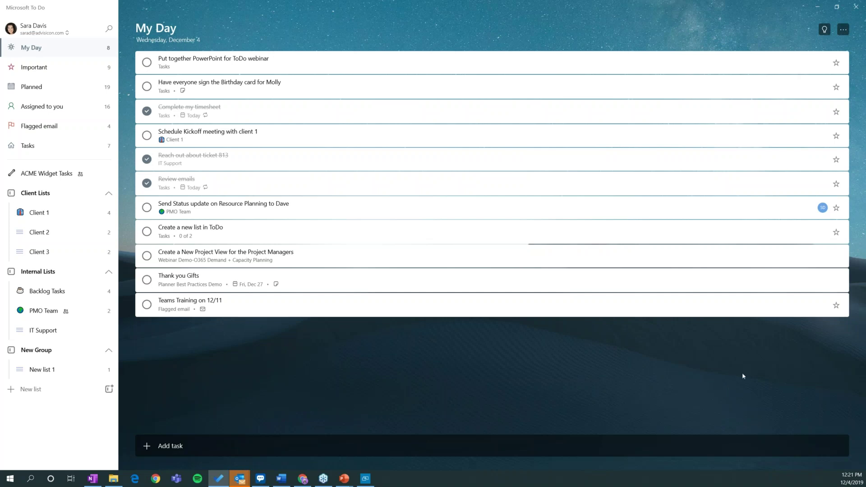
# Step: Switch to the mirrored phone in Connect and examine the due date, reminder and repeat options for a new My Day task
pyautogui.moveTo(865, 109); pyautogui.dragTo(534, 3)
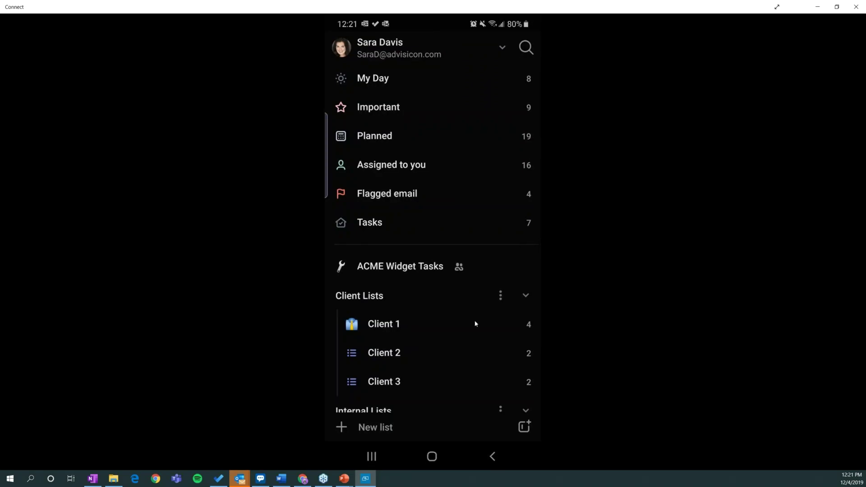
pyautogui.scroll(-5, 476, 323)
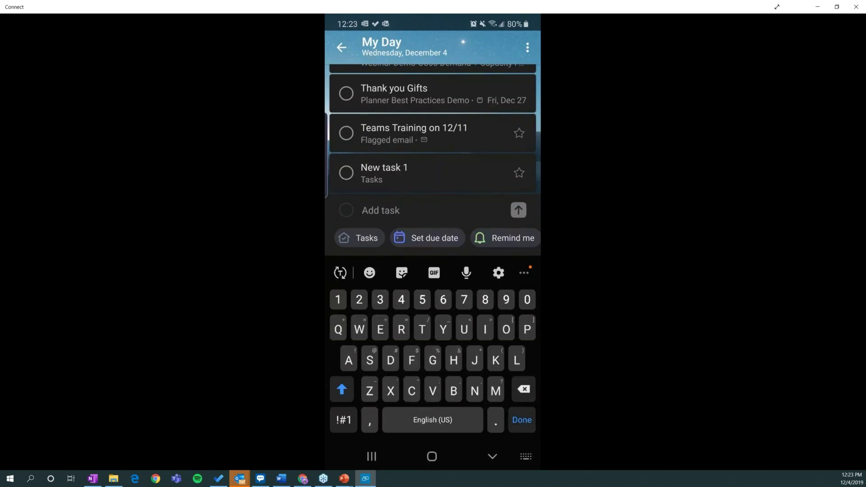
pyautogui.hscroll(2, 433, 238)
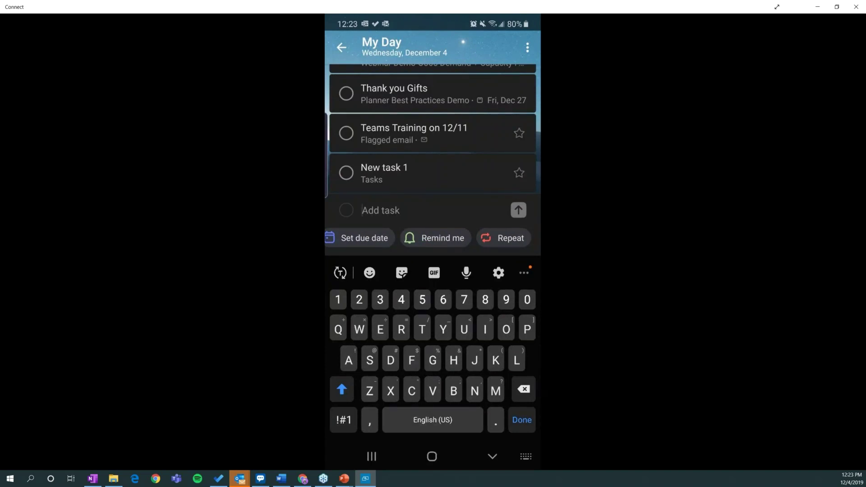
# Step: Return to the phone's list overview, view the group options for Client Lists and dismiss them
pyautogui.click(342, 47)
pyautogui.scroll(-3, 434, 232)
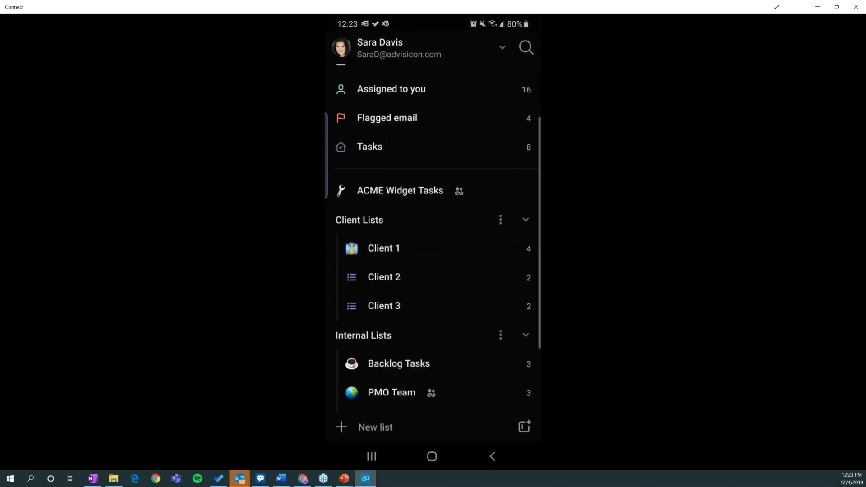
pyautogui.click(500, 220)
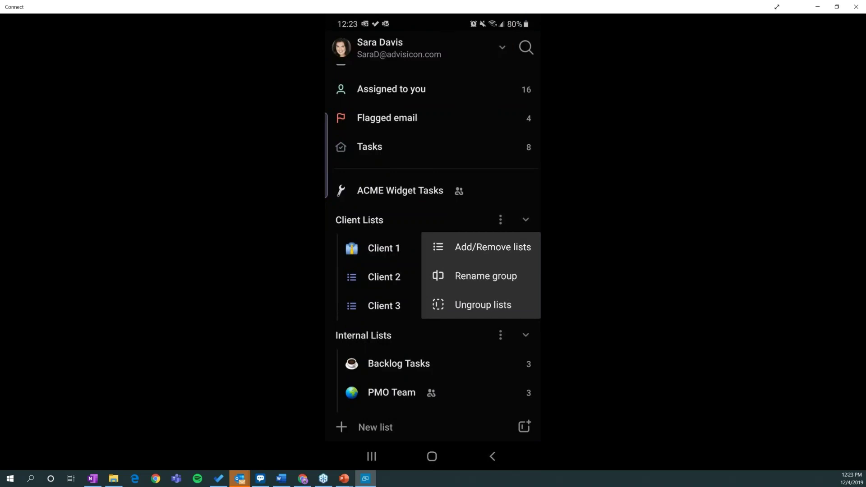
pyautogui.press('Escape')
# Step: View the Flagged email list on the phone and return to the desktop Microsoft To Do window
pyautogui.scroll(3, 433, 239)
pyautogui.click(387, 194)
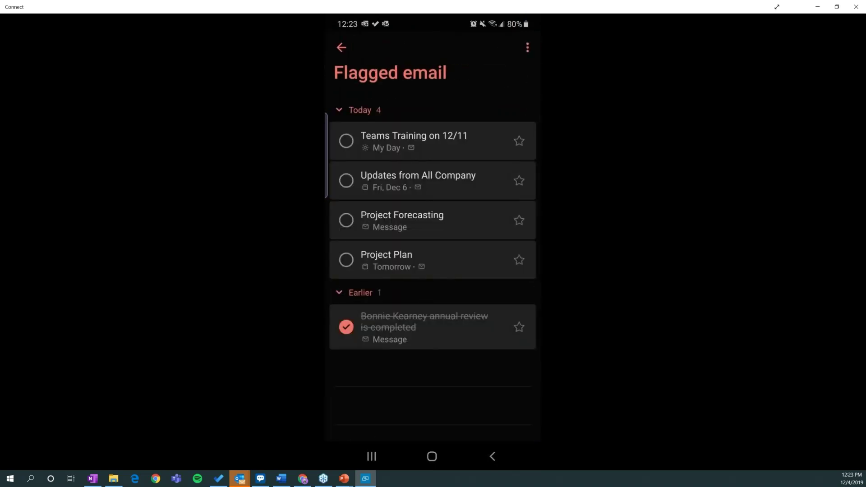
pyautogui.click(342, 48)
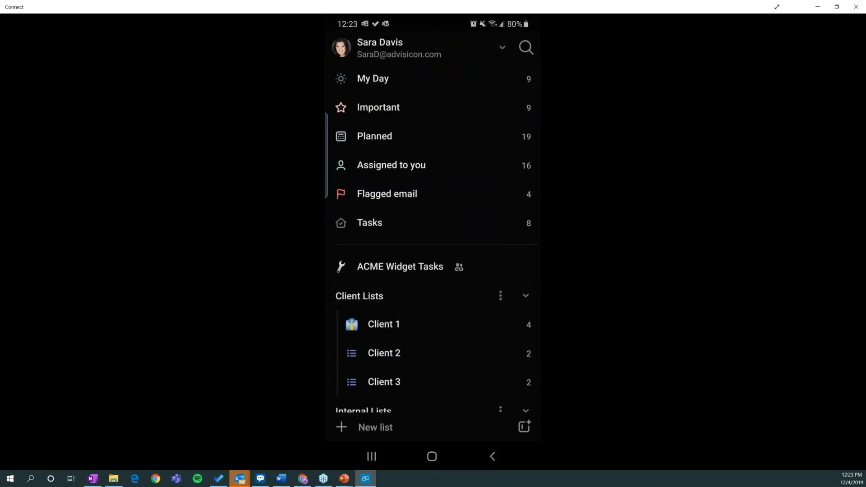
pyautogui.click(818, 7)
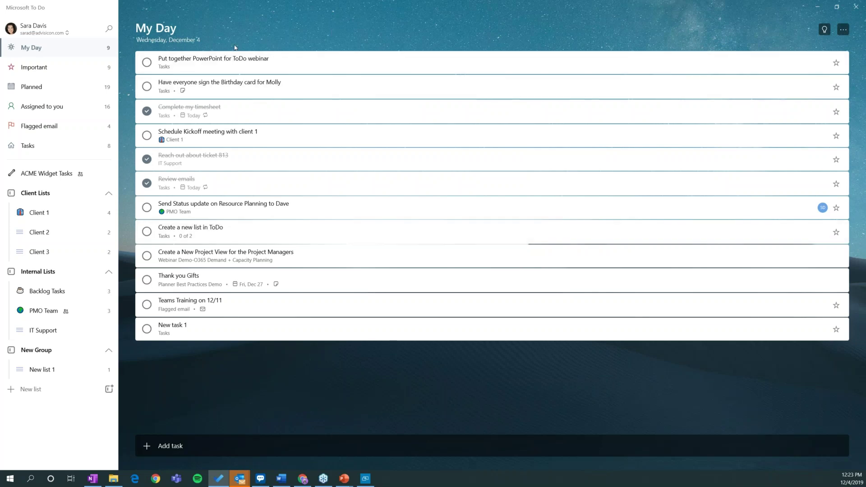
# Step: Try the poppy wheat field, beach sunset and solid grey themes on the Important list and restore the light pink theme
pyautogui.click(65, 73)
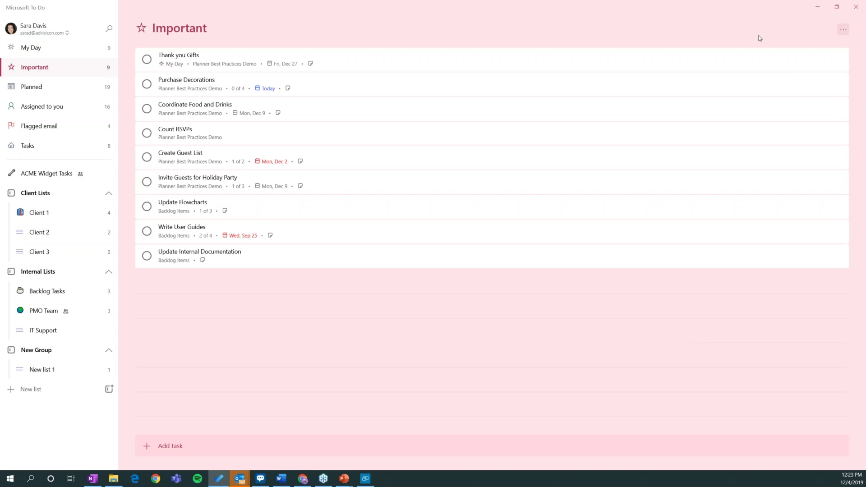
pyautogui.click(844, 31)
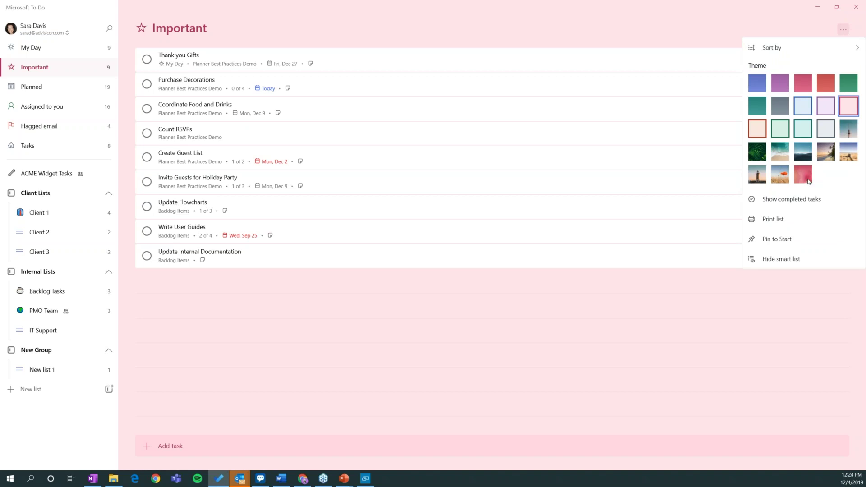
pyautogui.click(782, 179)
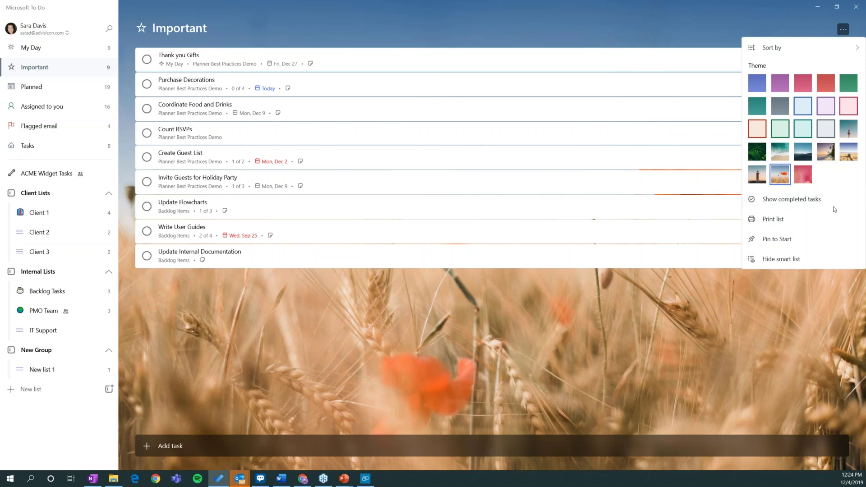
pyautogui.click(826, 151)
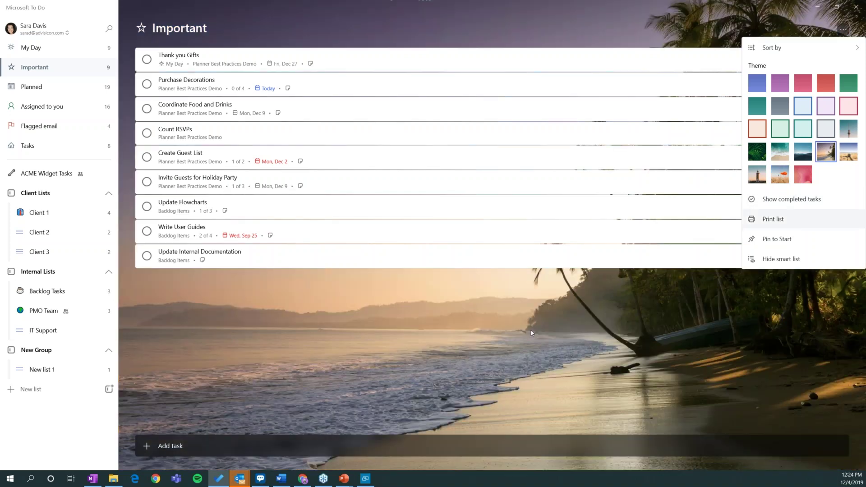
pyautogui.click(780, 108)
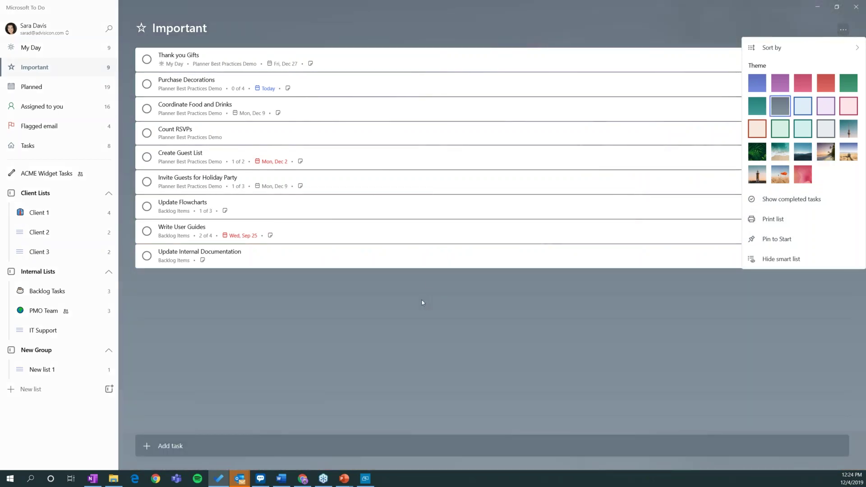
pyautogui.click(849, 106)
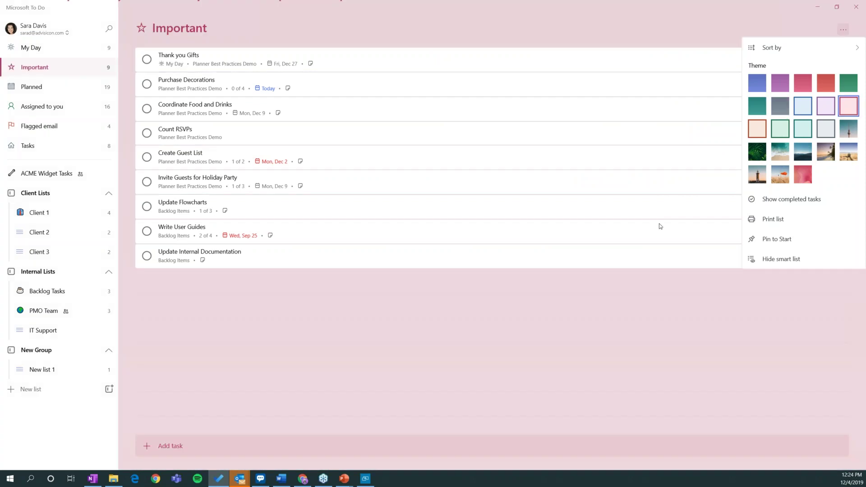
pyautogui.click(611, 335)
# Step: Assign the hamburger emoji as the icon of the Client 2 list
pyautogui.click(62, 239)
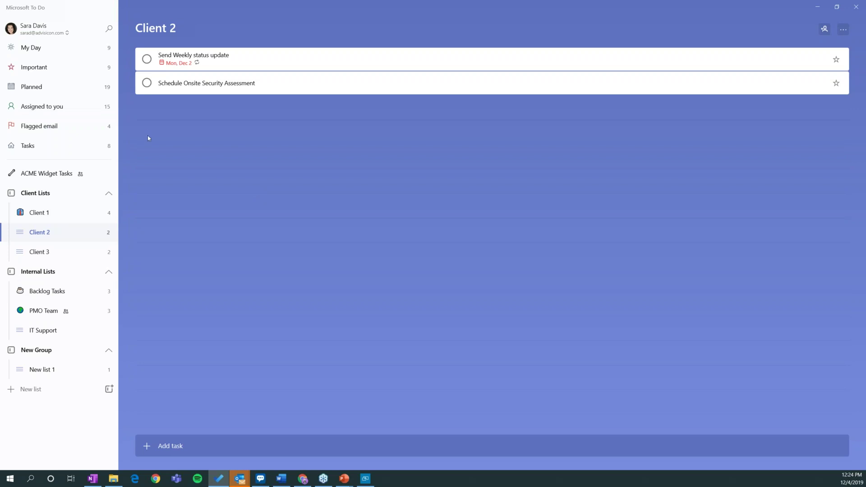
pyautogui.click(147, 29)
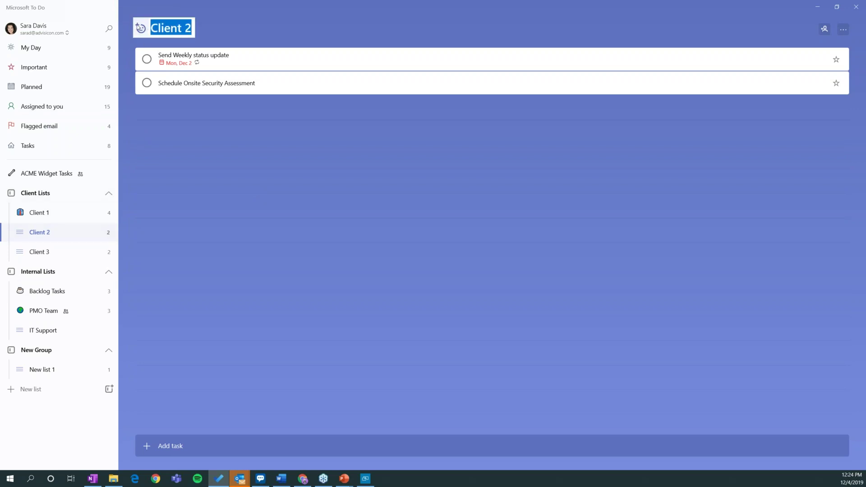
pyautogui.click(143, 30)
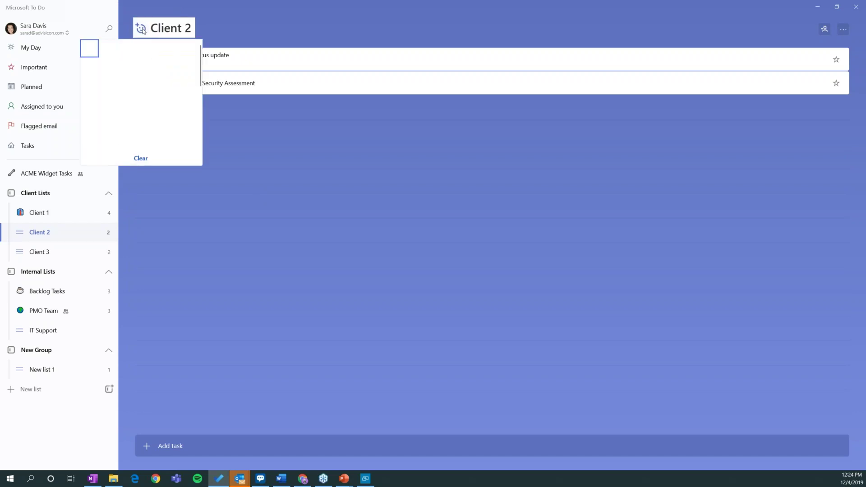
pyautogui.scroll(-2, 162, 106)
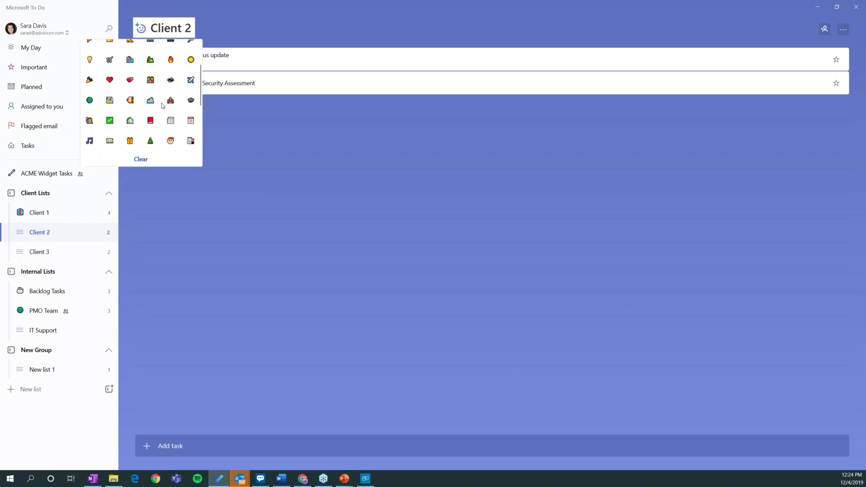
pyautogui.scroll(-5, 163, 106)
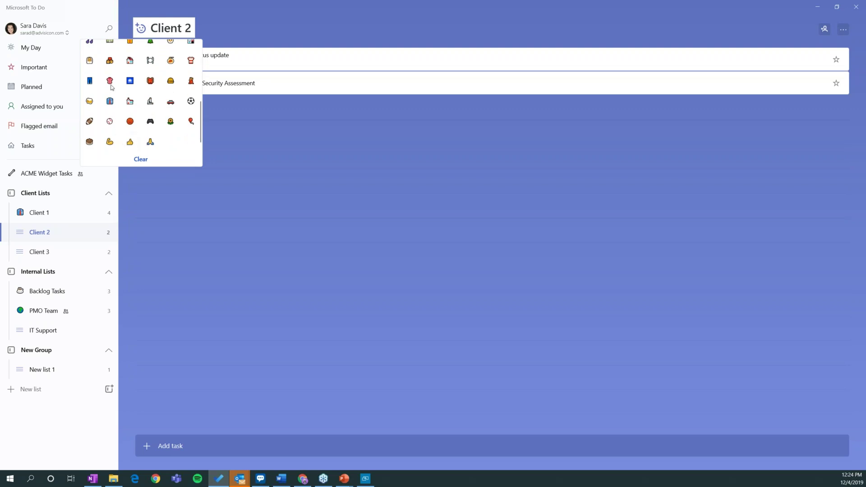
pyautogui.scroll(1, 183, 99)
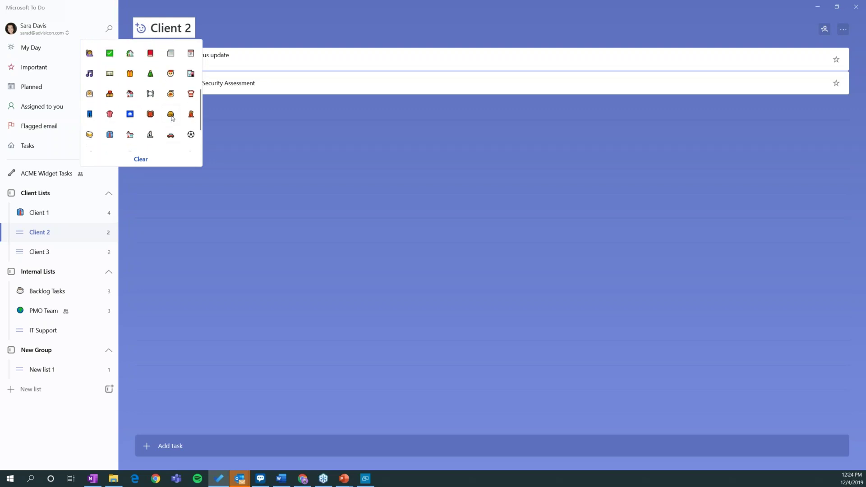
pyautogui.click(170, 114)
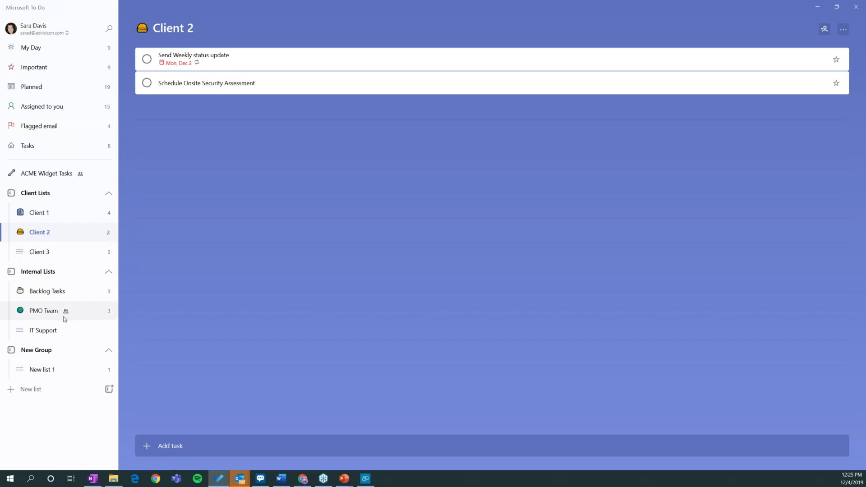
# Step: In the shared PMO Team list, view the details of the completed project planning process task and the Resource Planning status update task
pyautogui.click(58, 316)
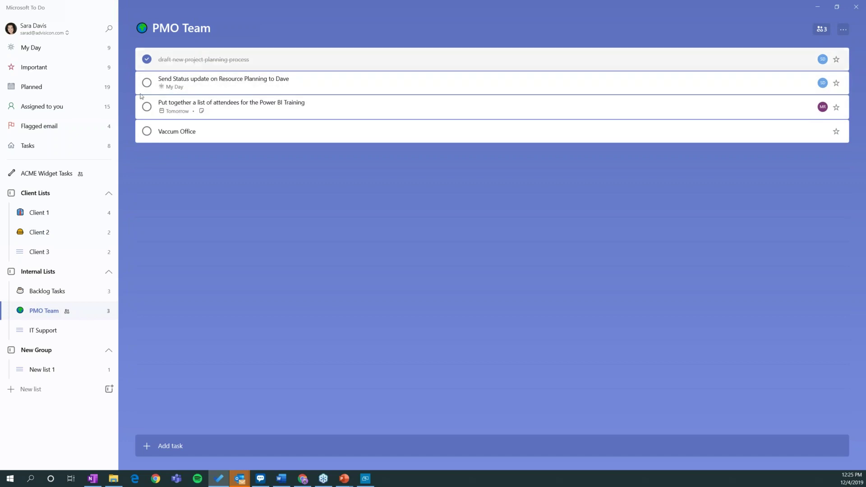
pyautogui.click(805, 62)
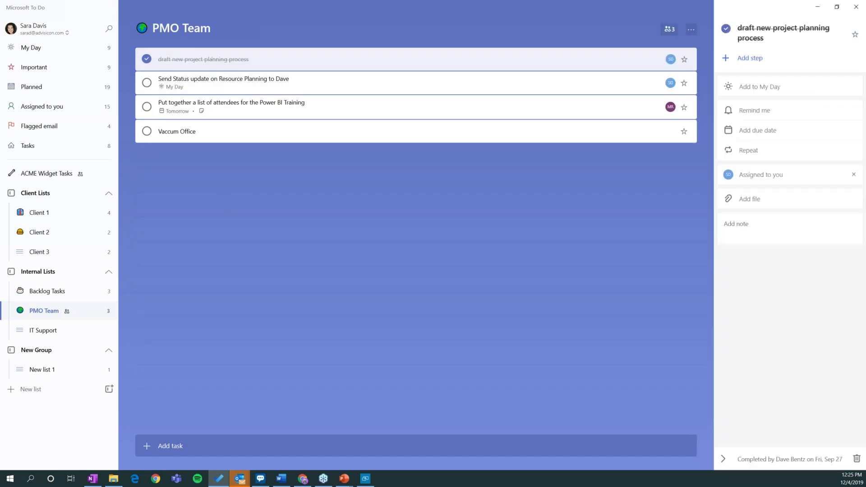
pyautogui.click(624, 82)
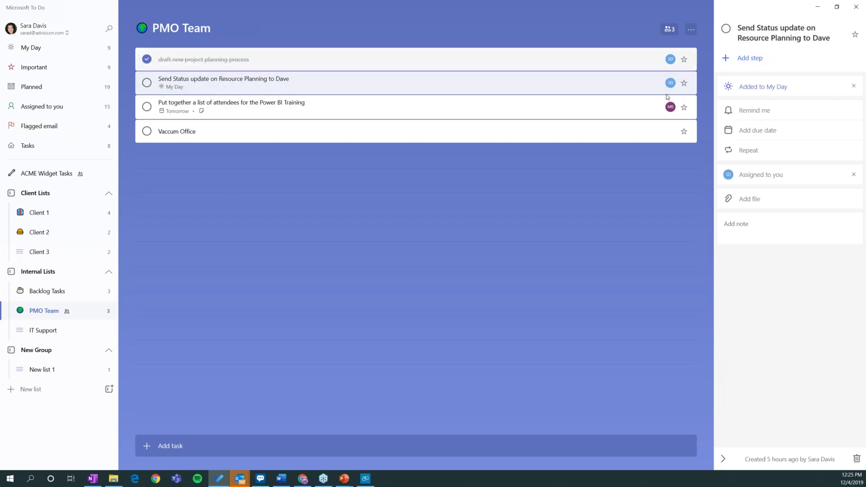
# Step: Reassign the Power BI Training attendee list task to another list member and assign it back to the original member
pyautogui.click(638, 109)
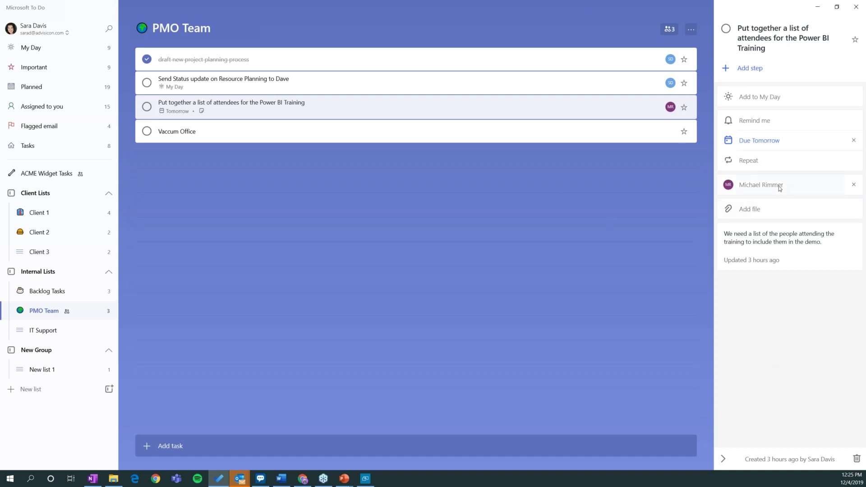
pyautogui.click(796, 191)
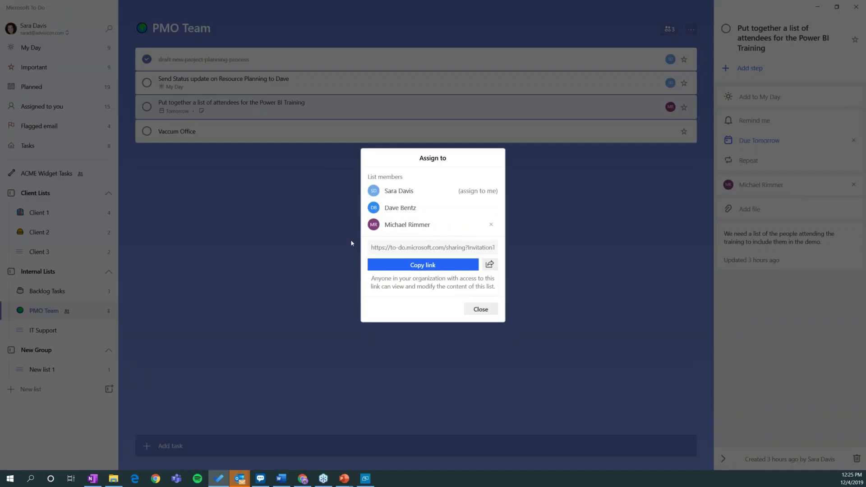
pyautogui.click(409, 209)
pyautogui.click(789, 194)
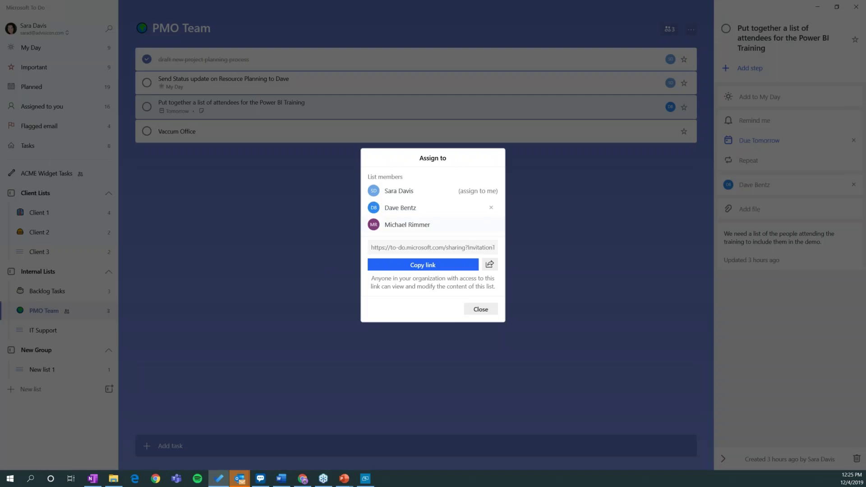
pyautogui.click(407, 224)
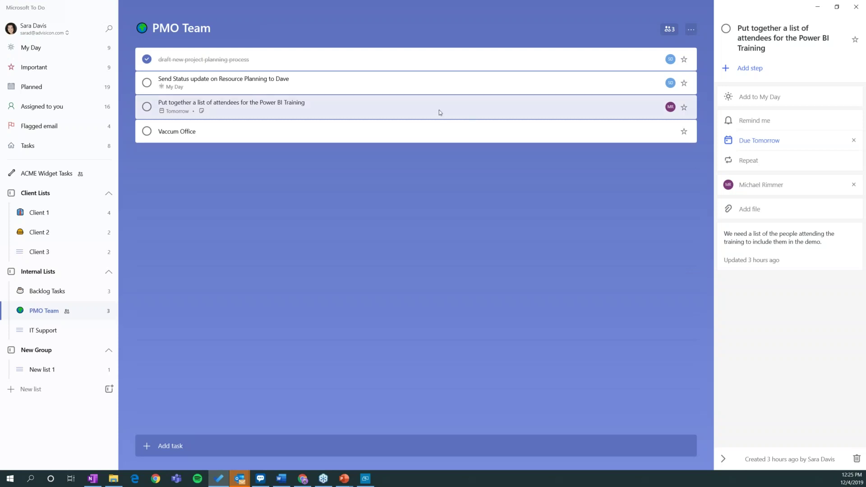
# Step: View the Vaccum Office task's details, switch to the running PowerPoint slide show and advance to the Questions slide
pyautogui.click(521, 129)
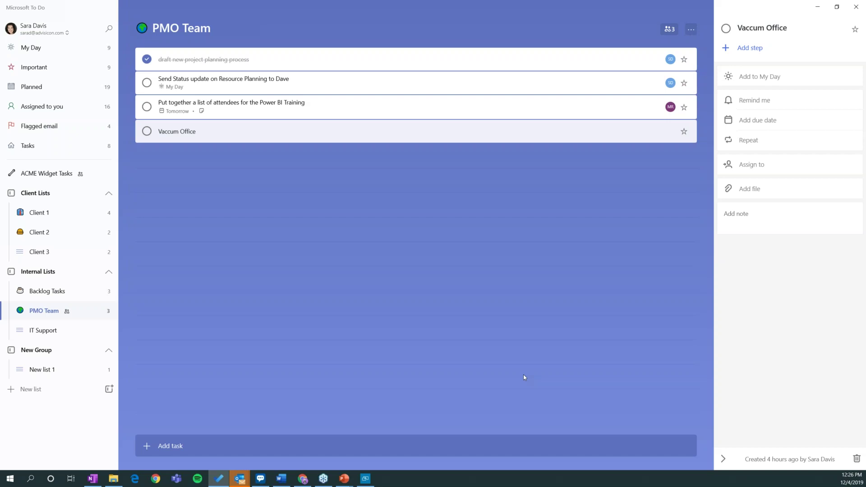
pyautogui.moveTo(344, 478)
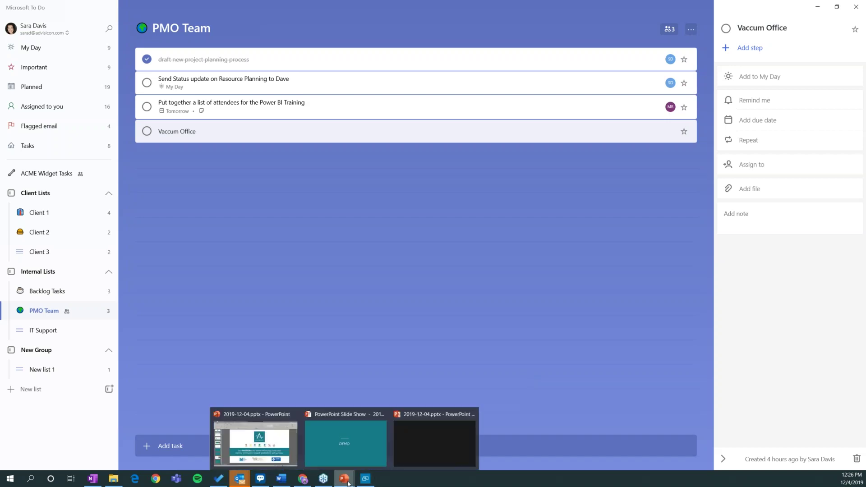
pyautogui.click(340, 445)
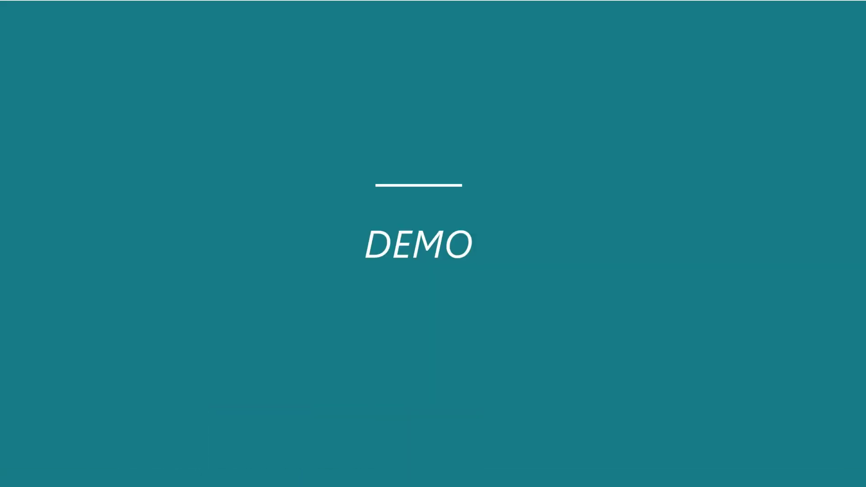
pyautogui.press('Right')
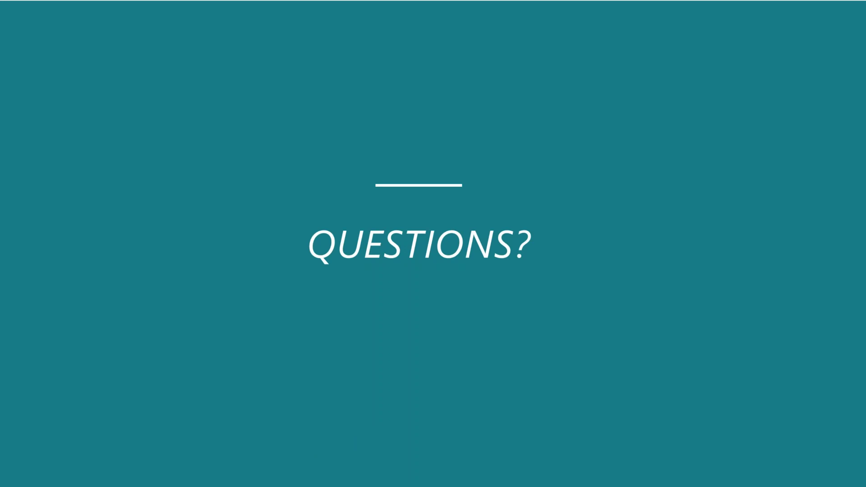